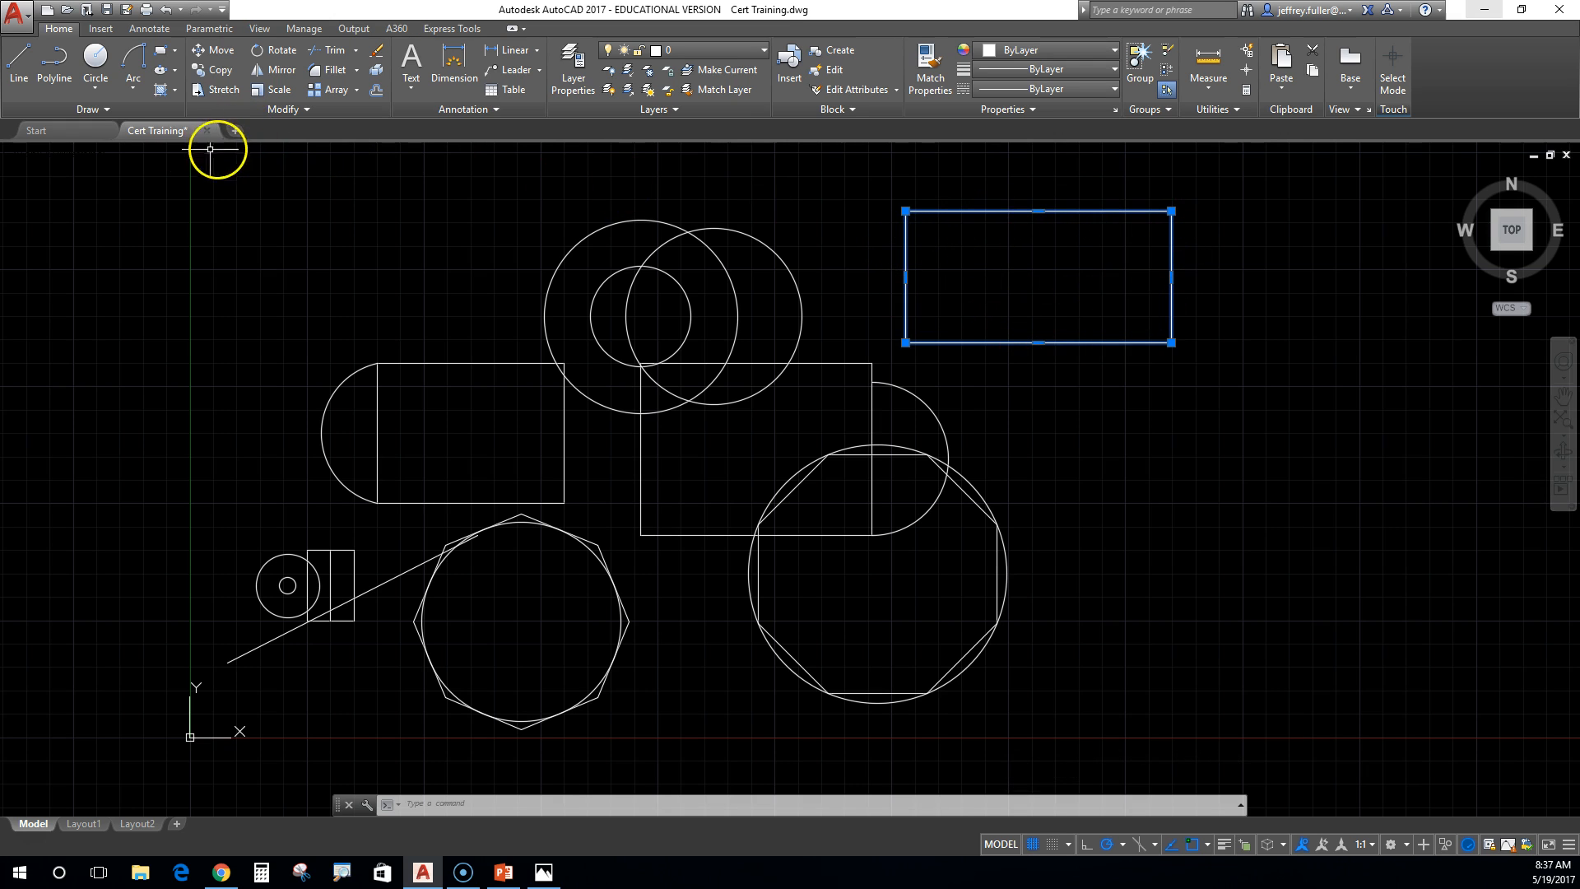
Explode the selected rectangle beside the circles into separate lines and check its sides by selecting them individually
click(375, 72)
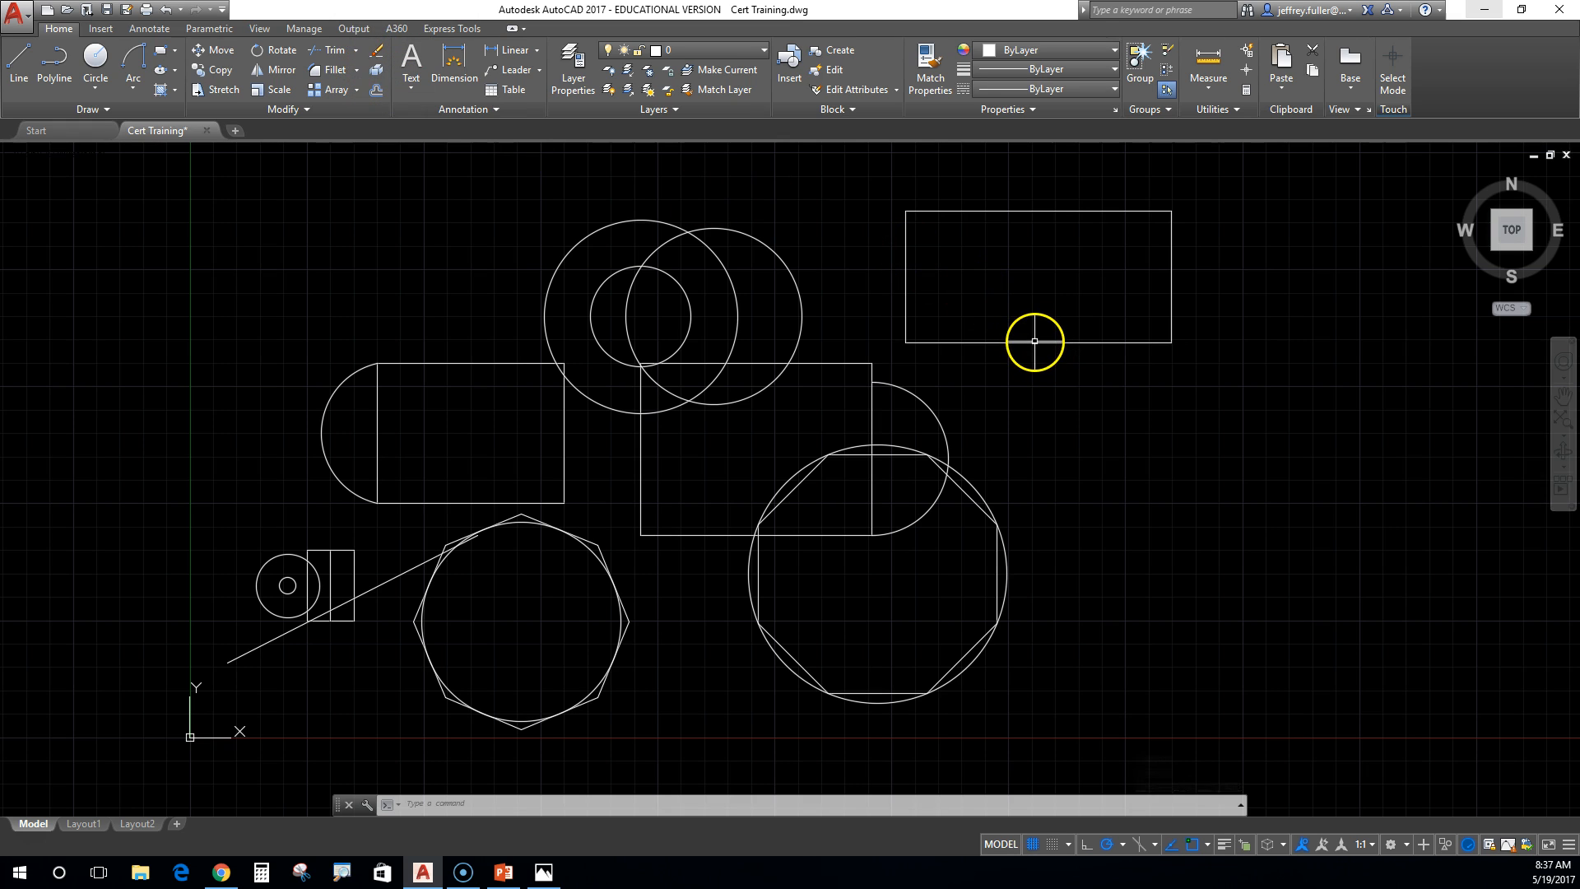
key(Escape)
click(1169, 308)
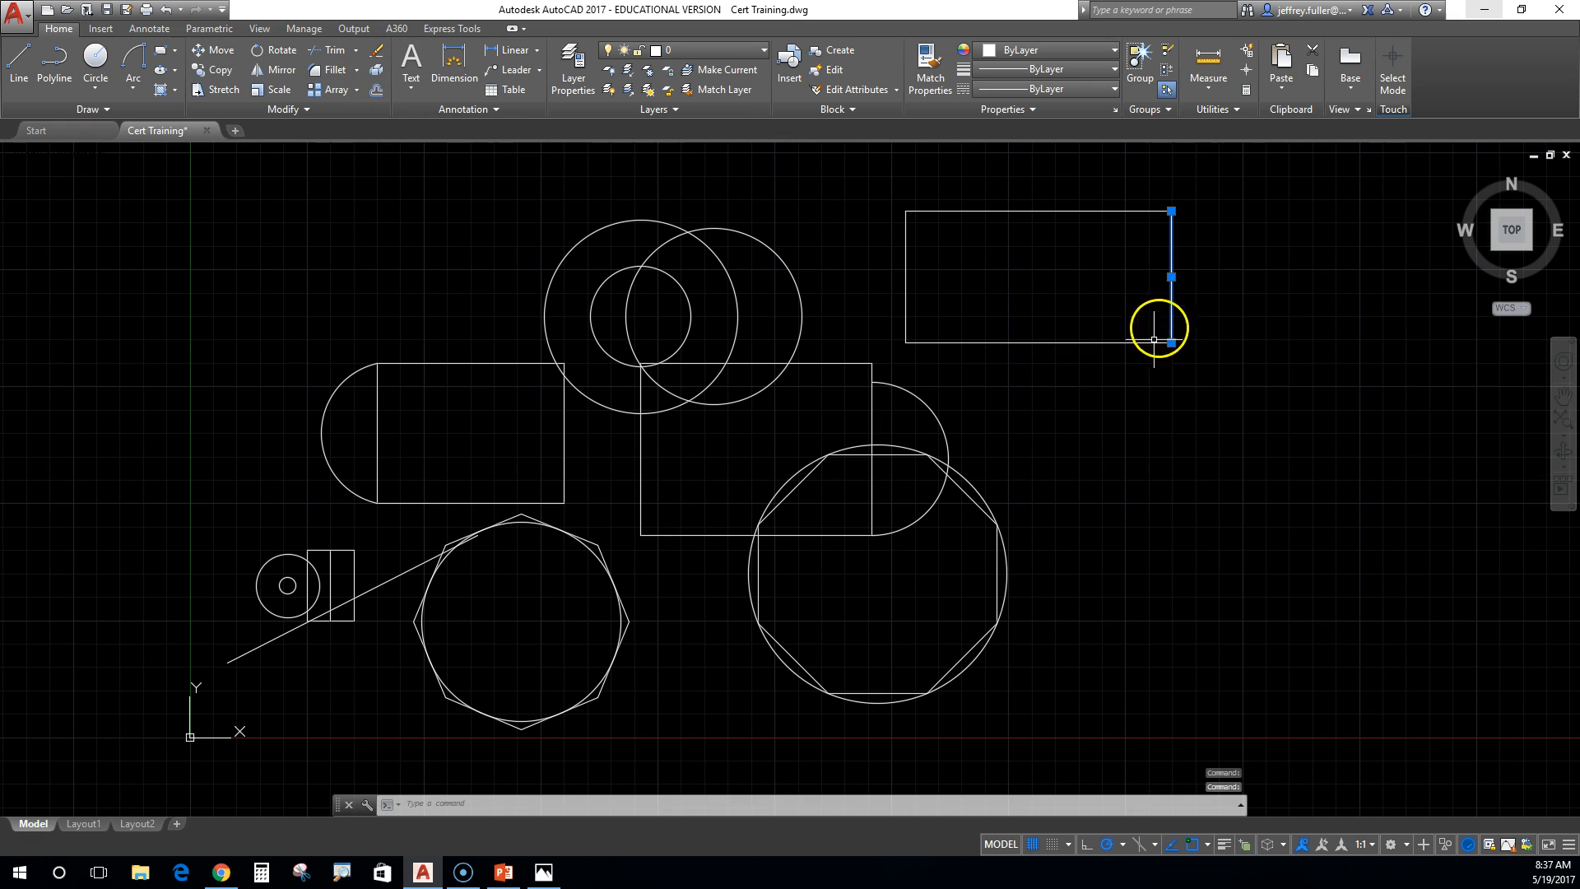
key(Escape)
click(1054, 212)
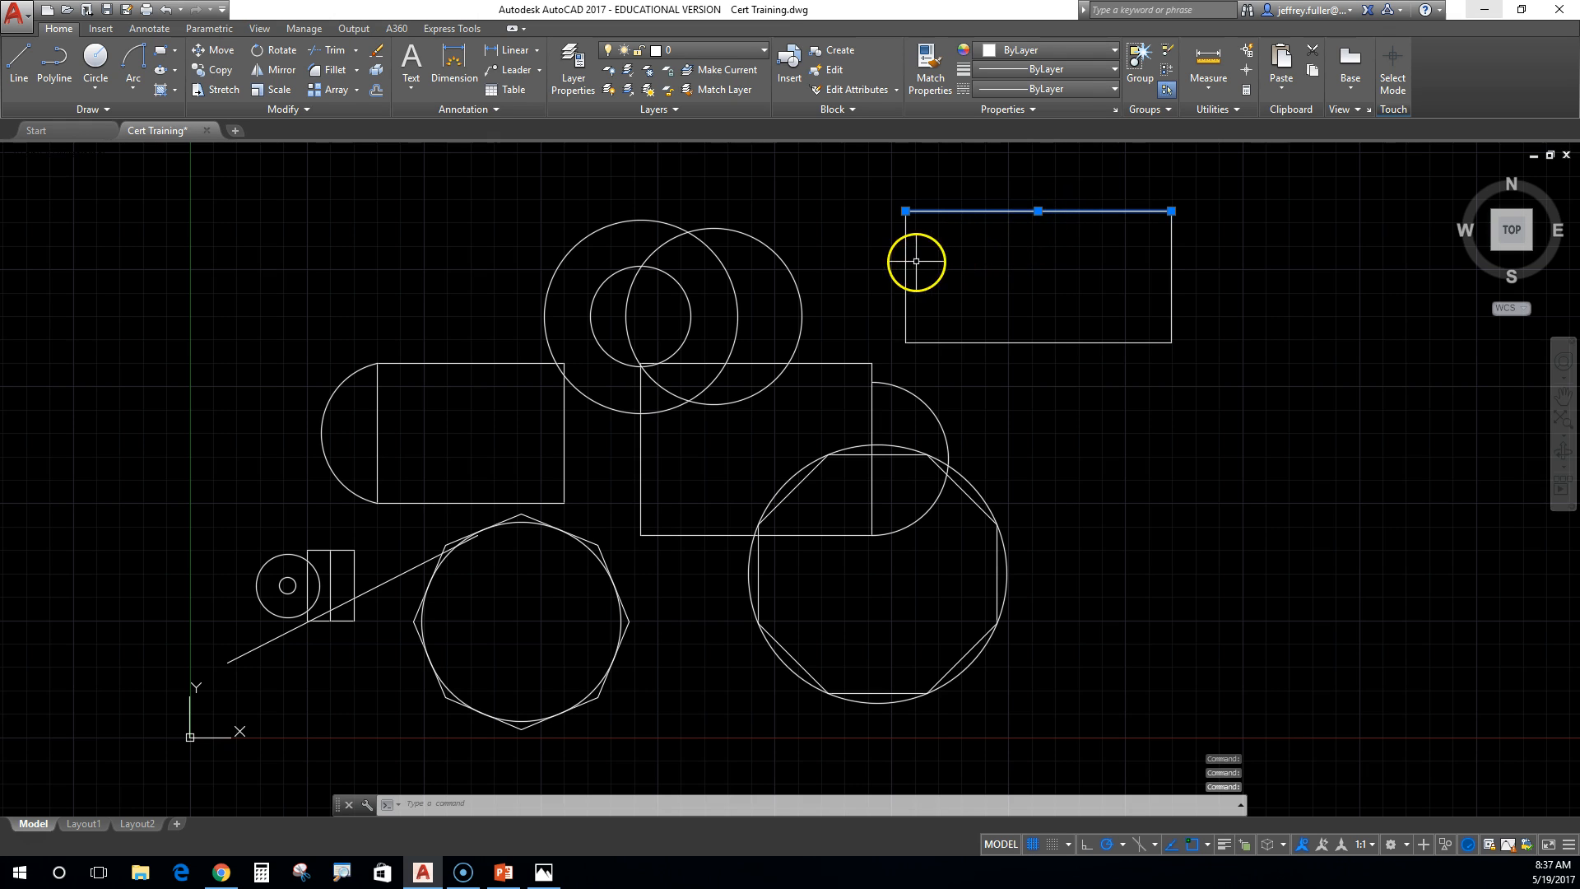
click(904, 268)
click(909, 298)
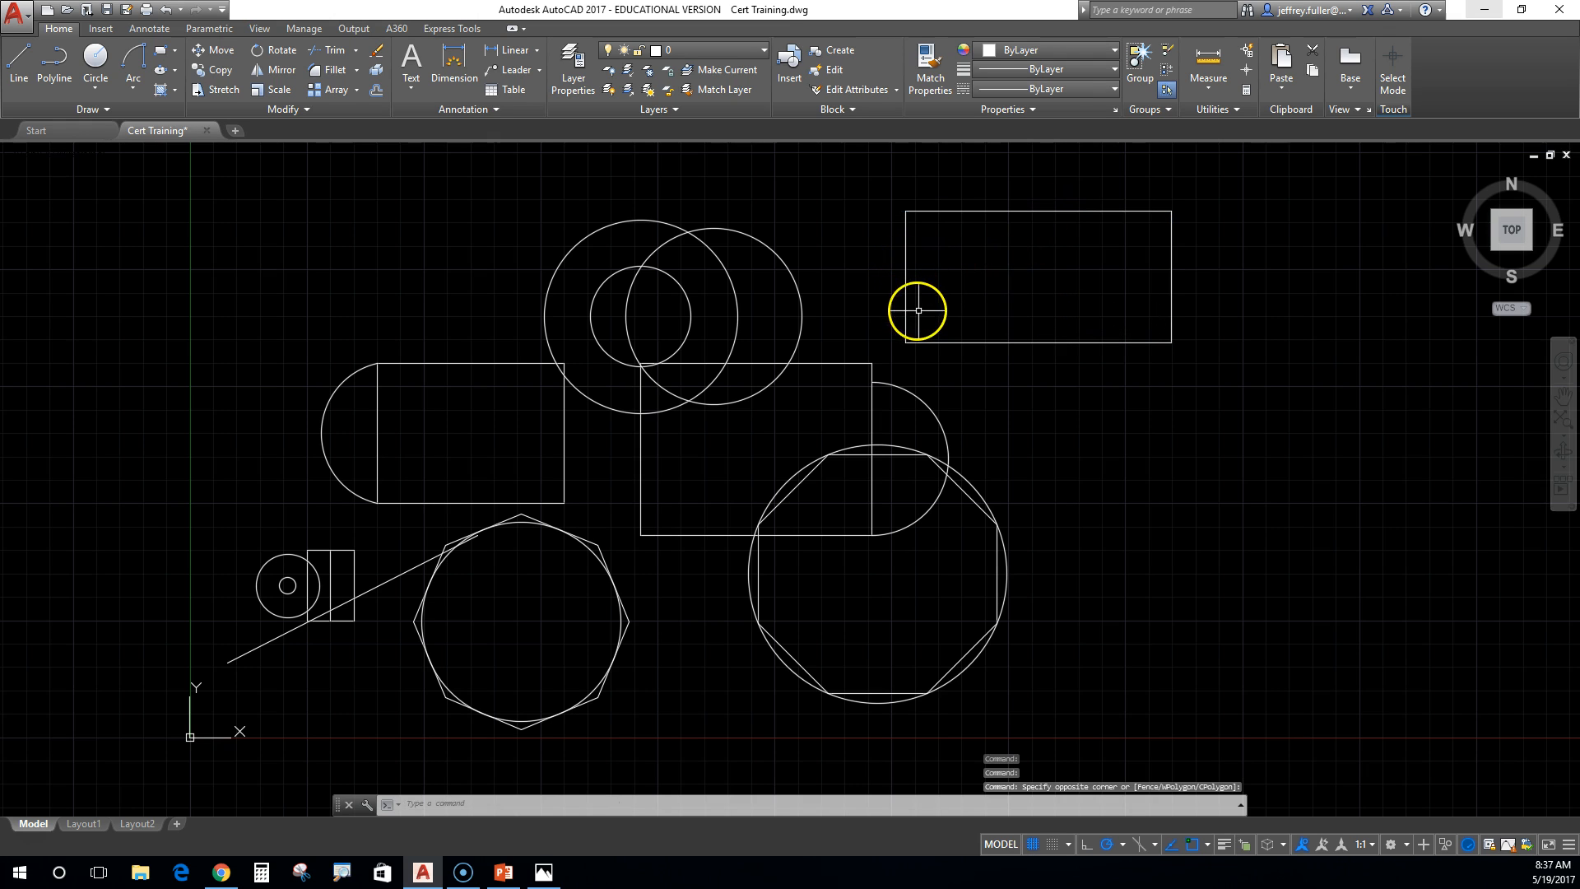
key(Escape)
click(956, 342)
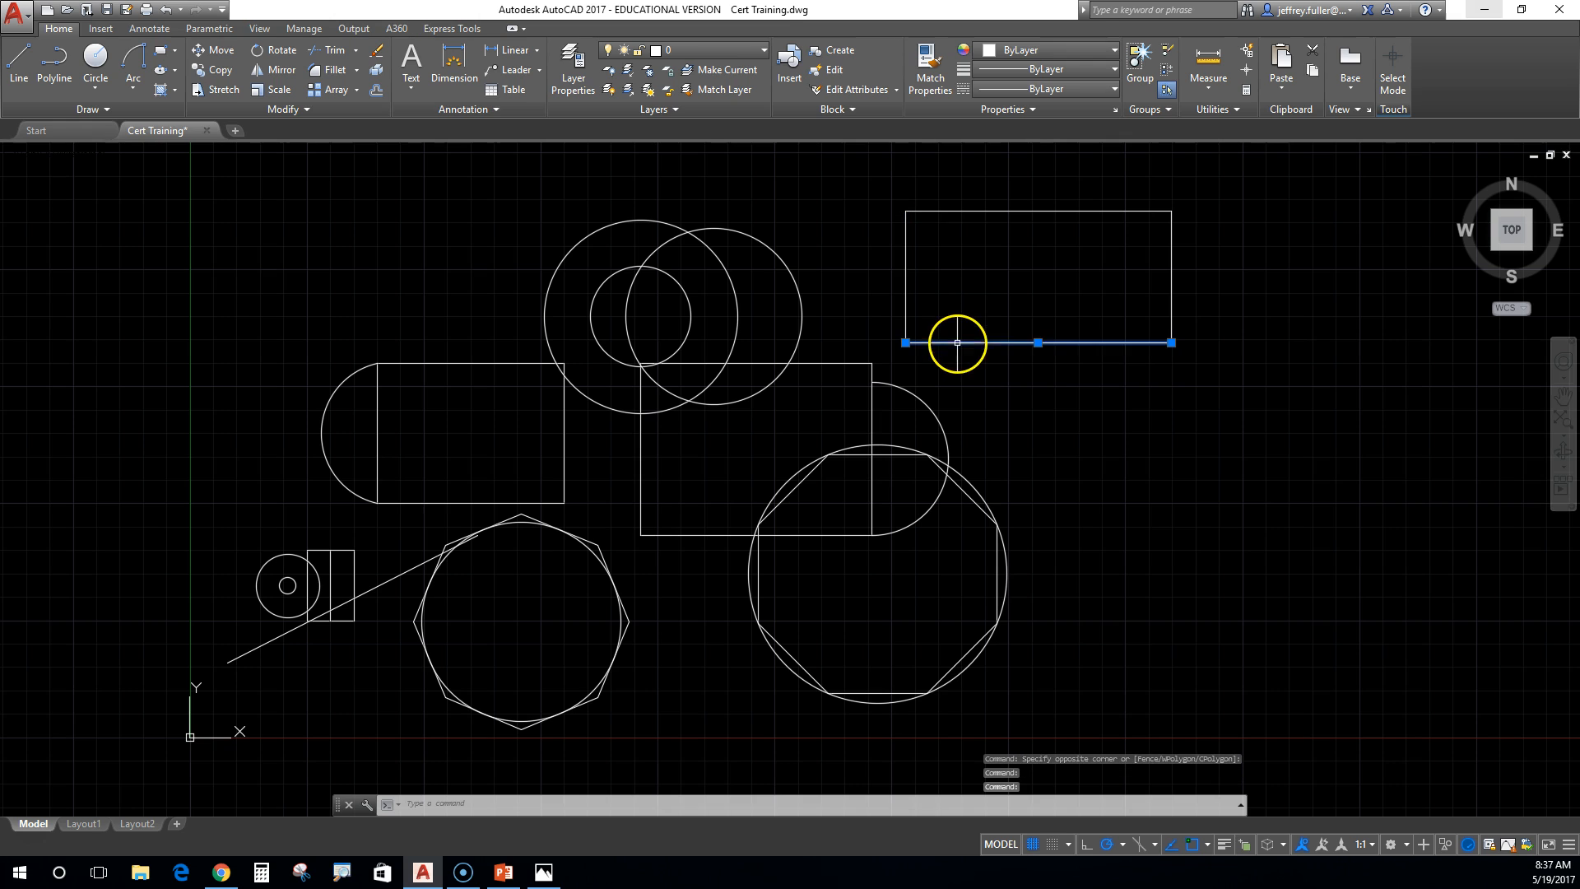
key(Escape)
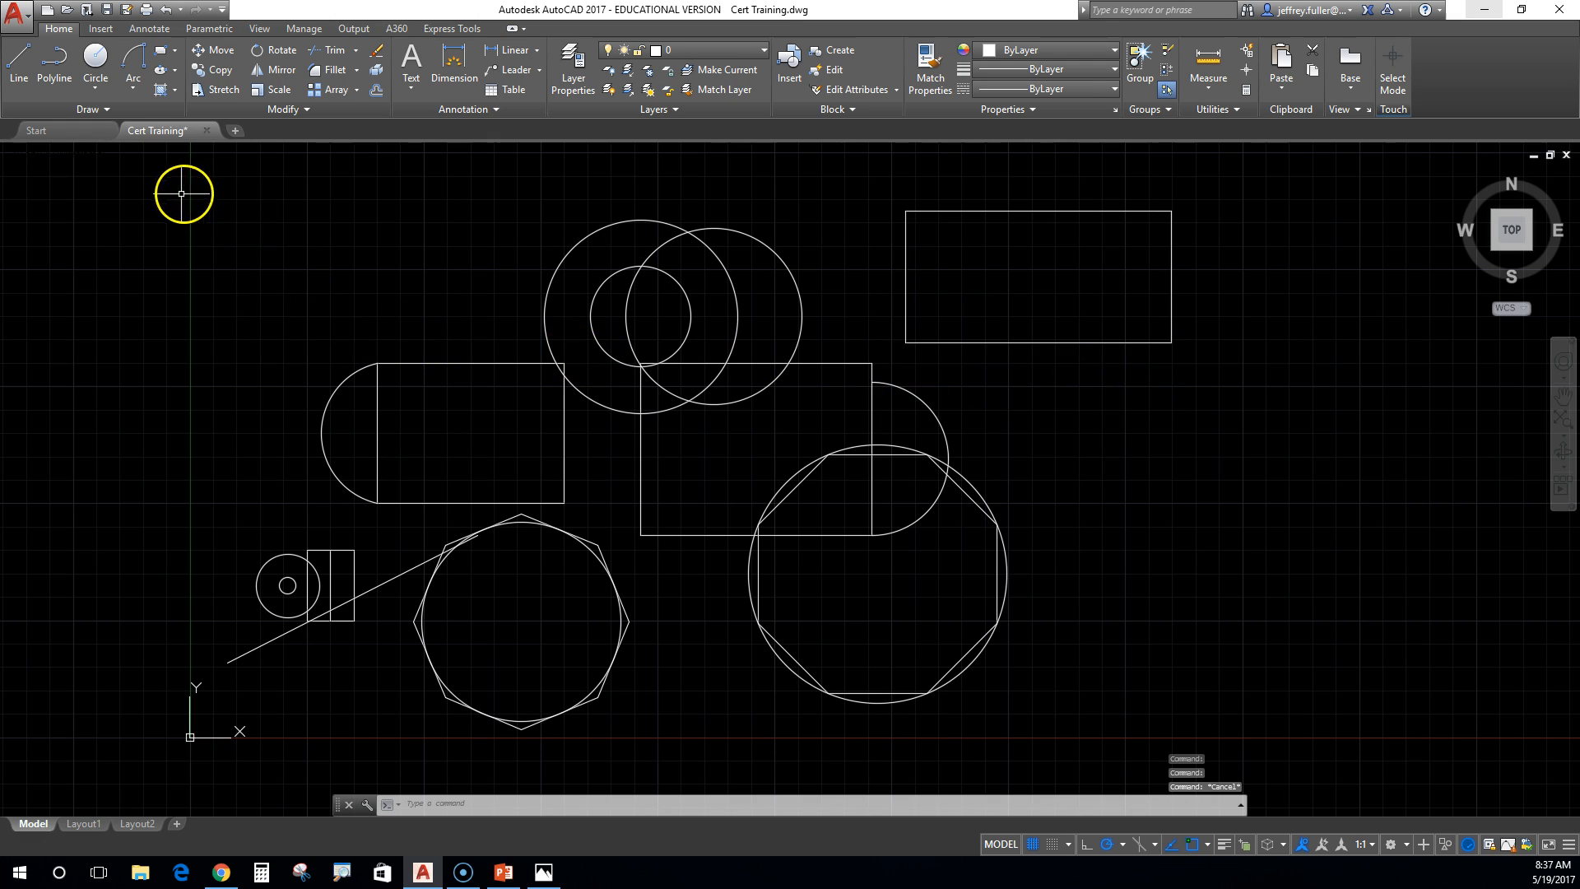
click(107, 107)
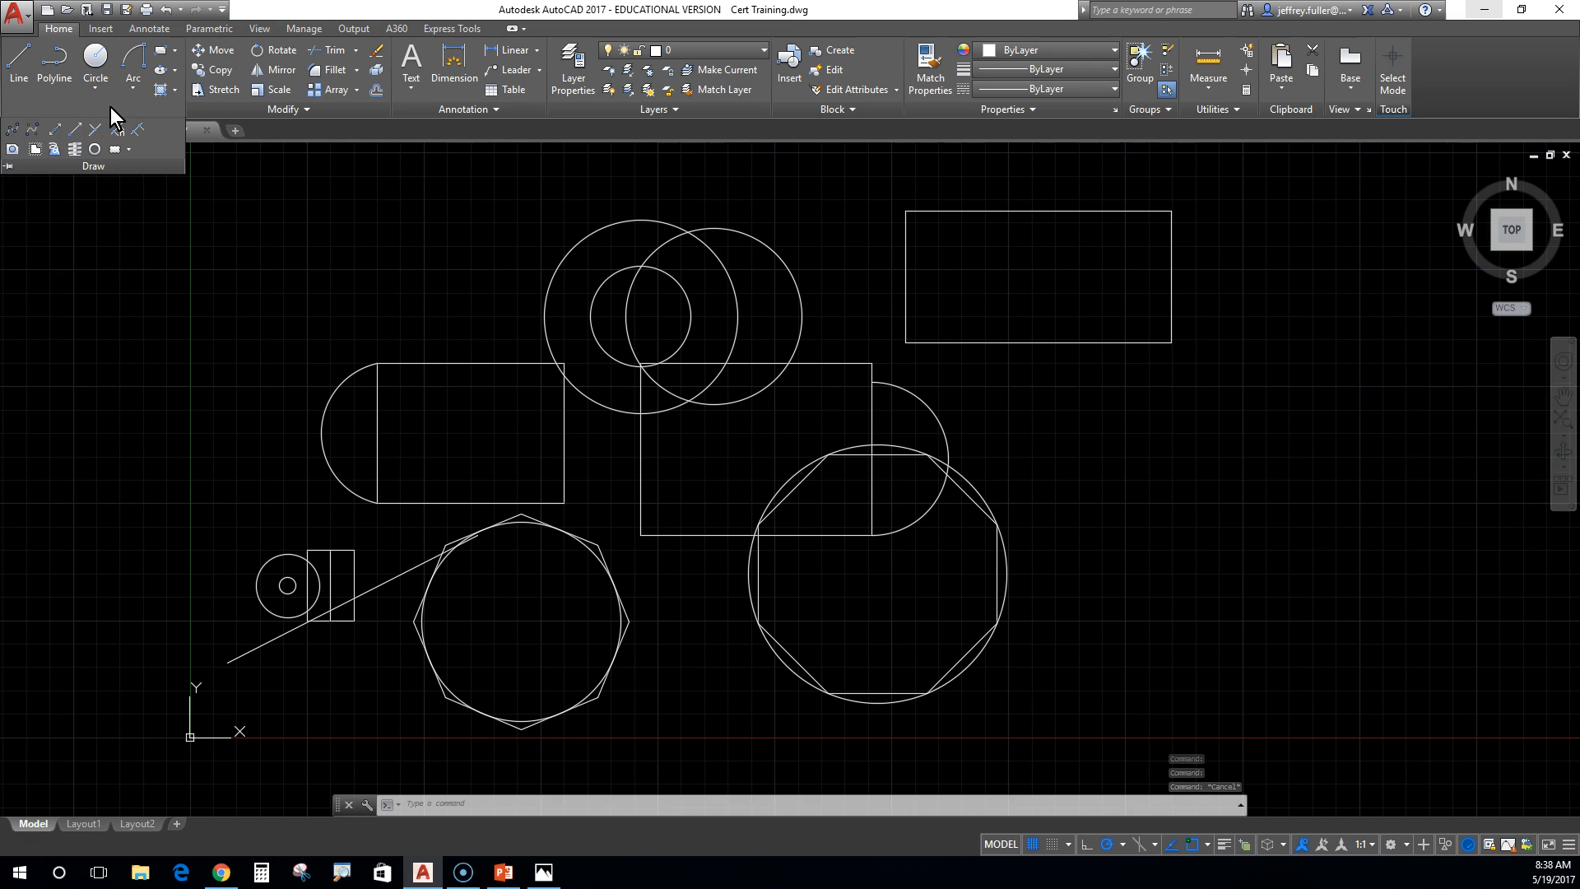
click(12, 130)
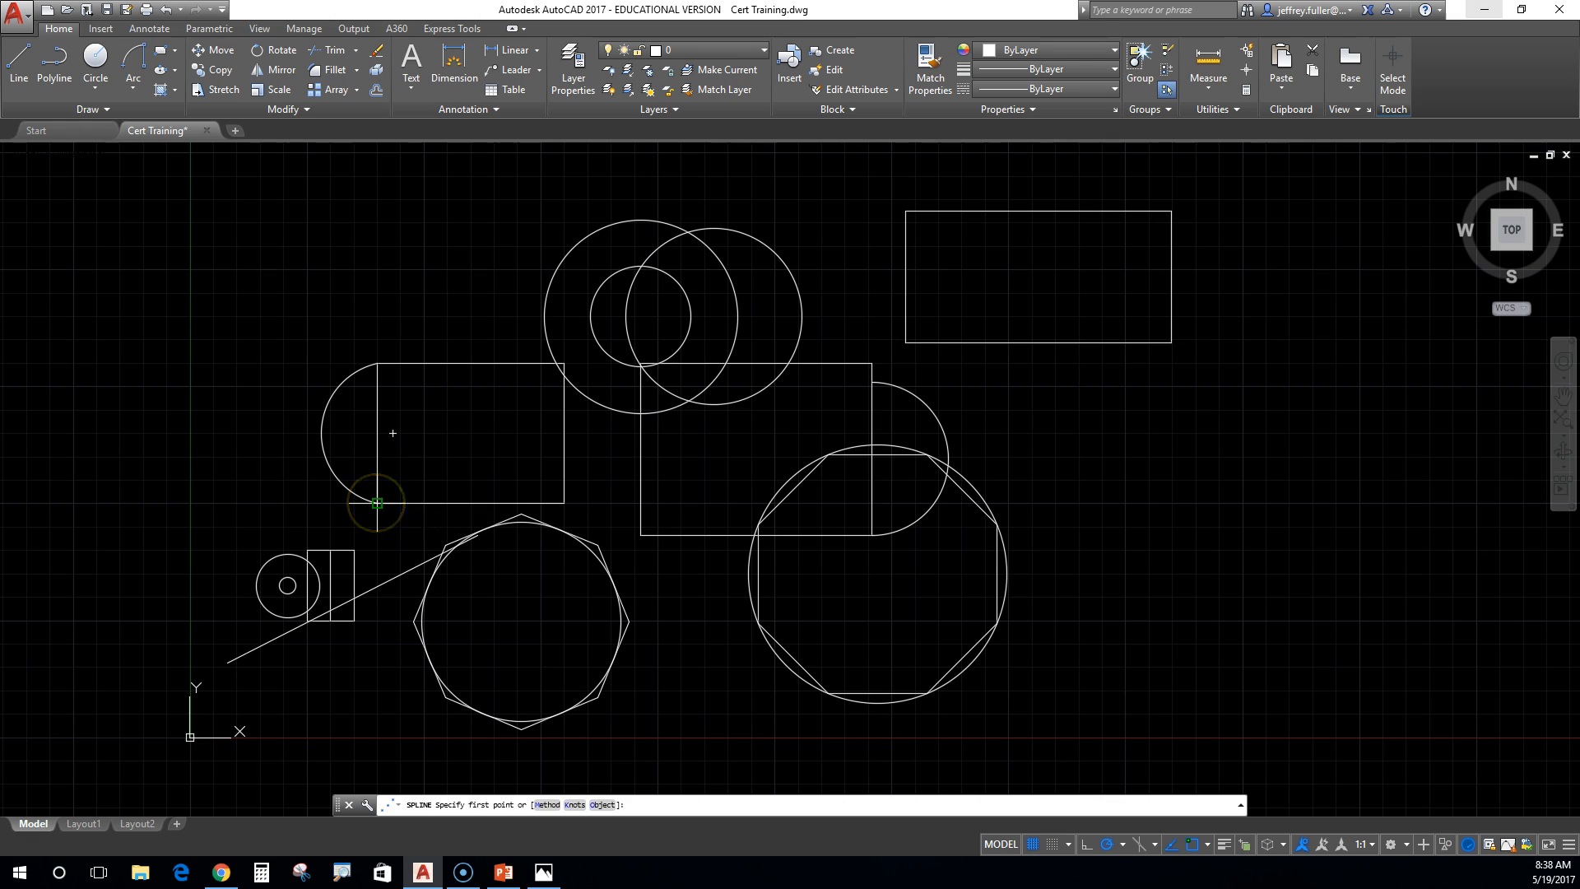
click(377, 502)
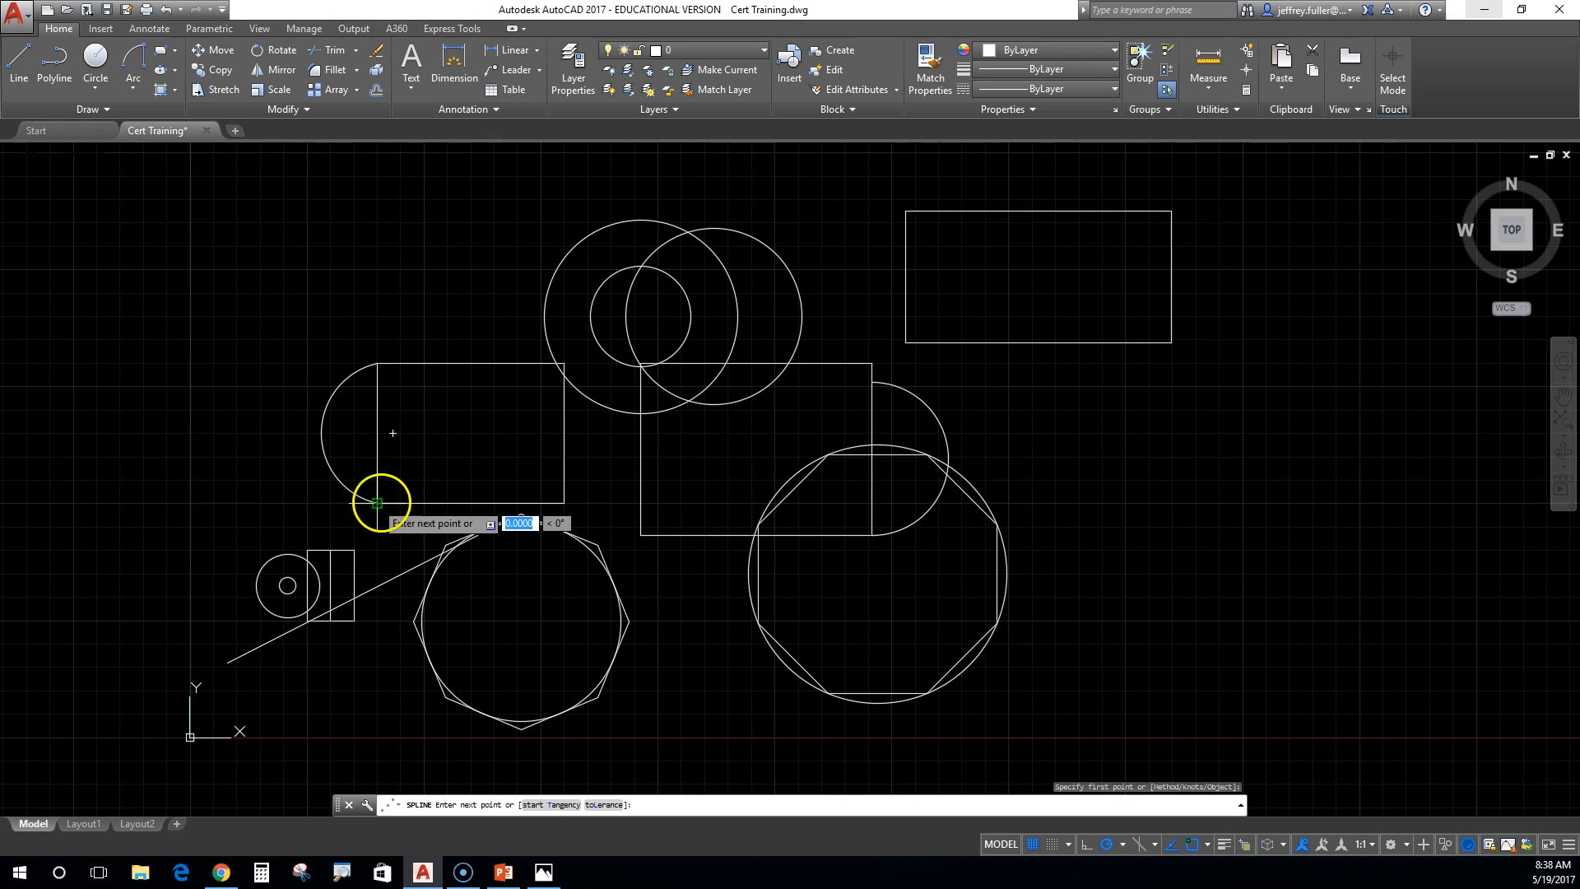
click(438, 472)
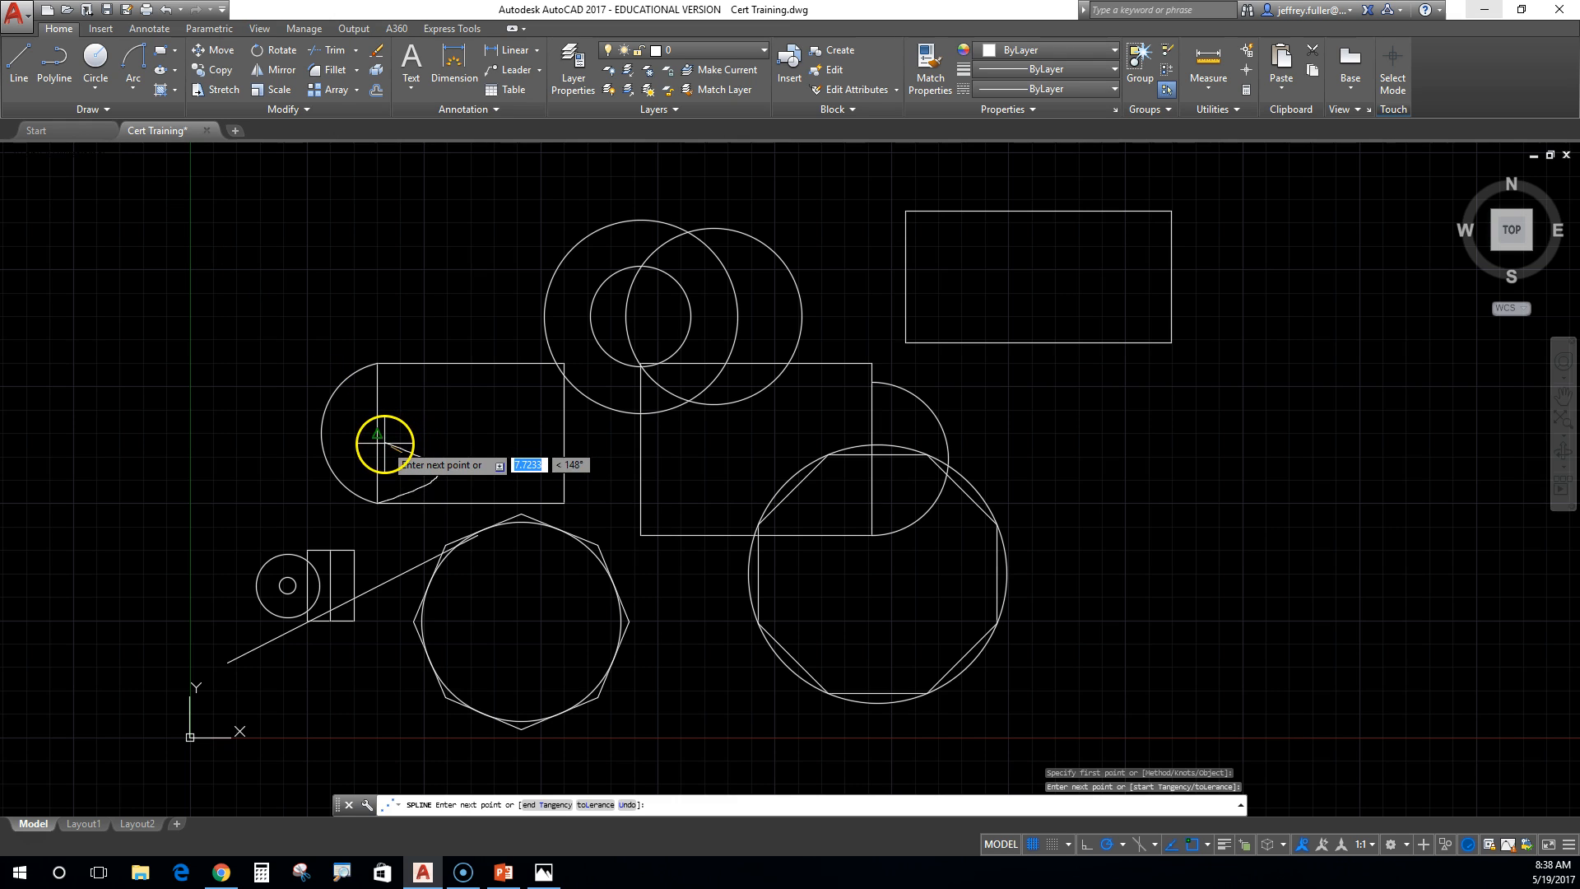
click(383, 449)
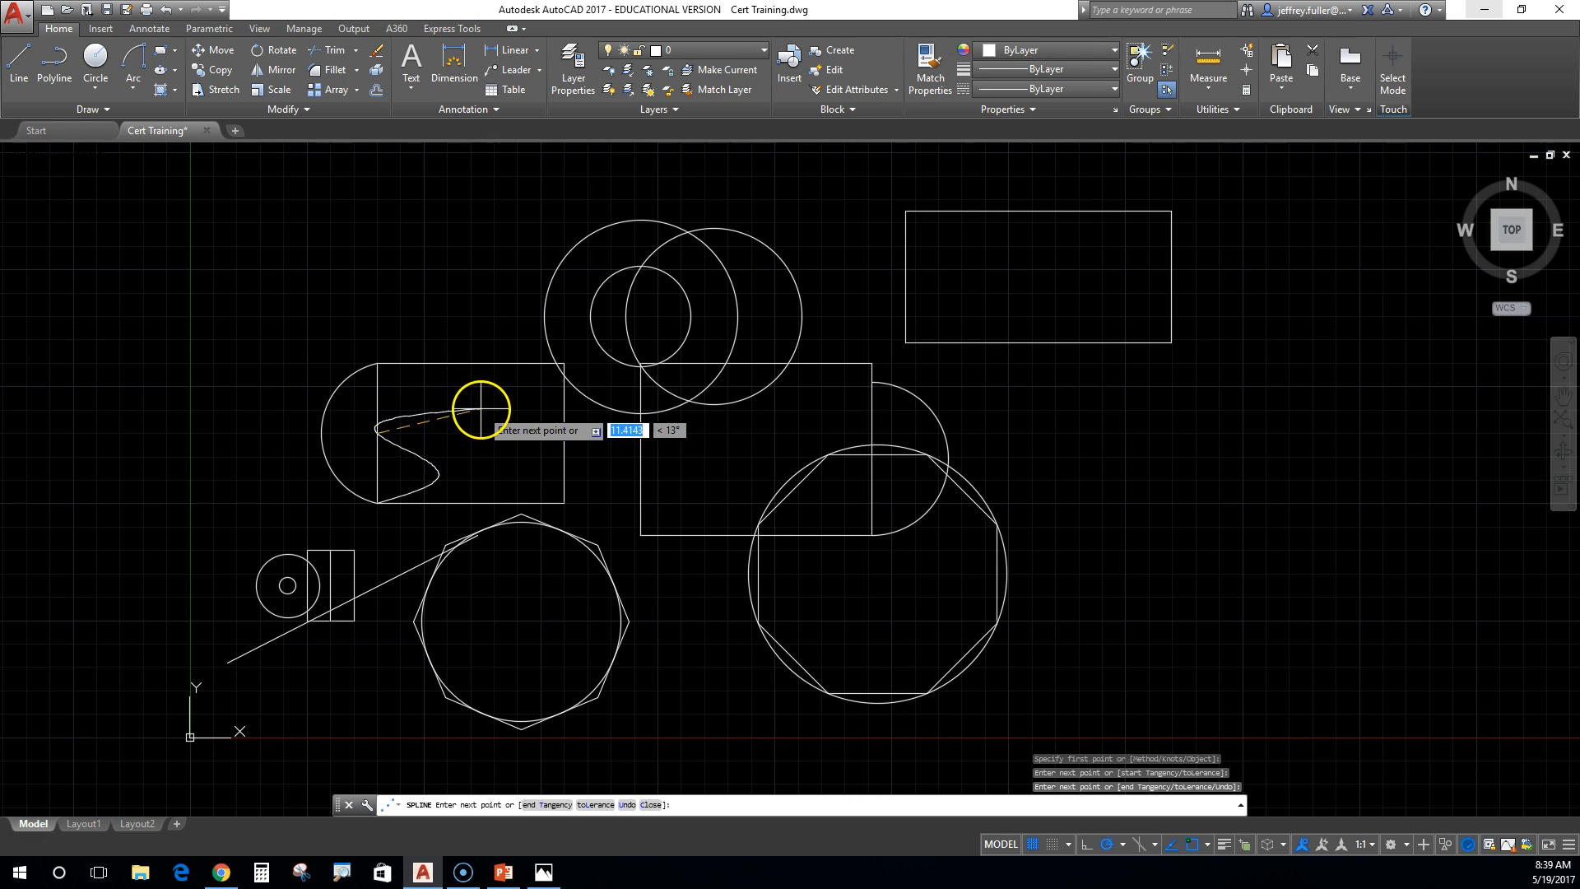
click(405, 403)
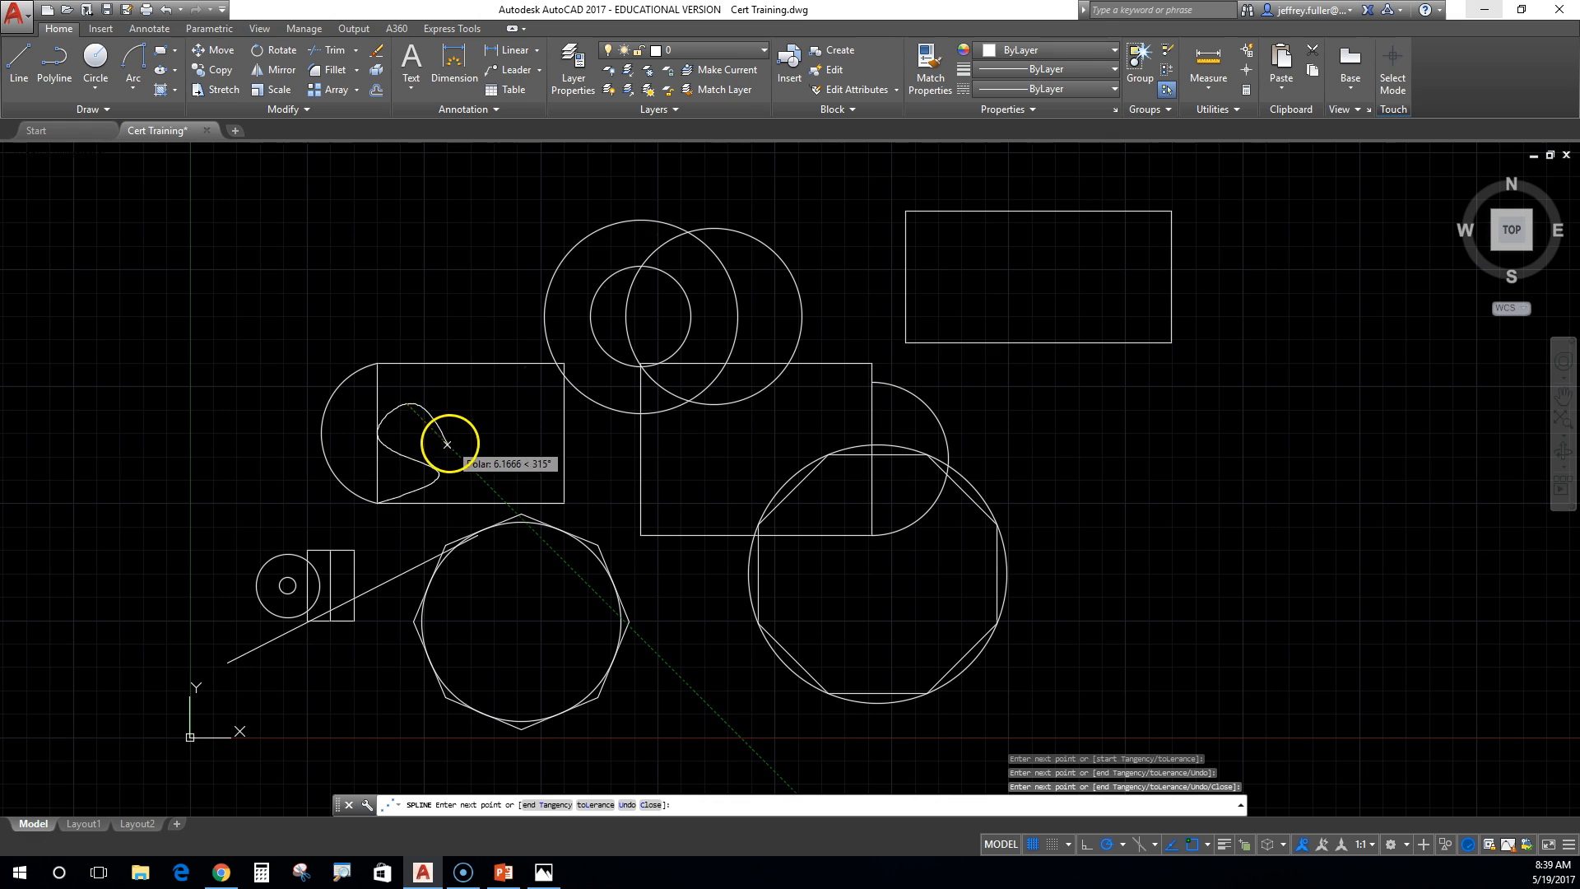
click(483, 477)
click(508, 419)
click(464, 401)
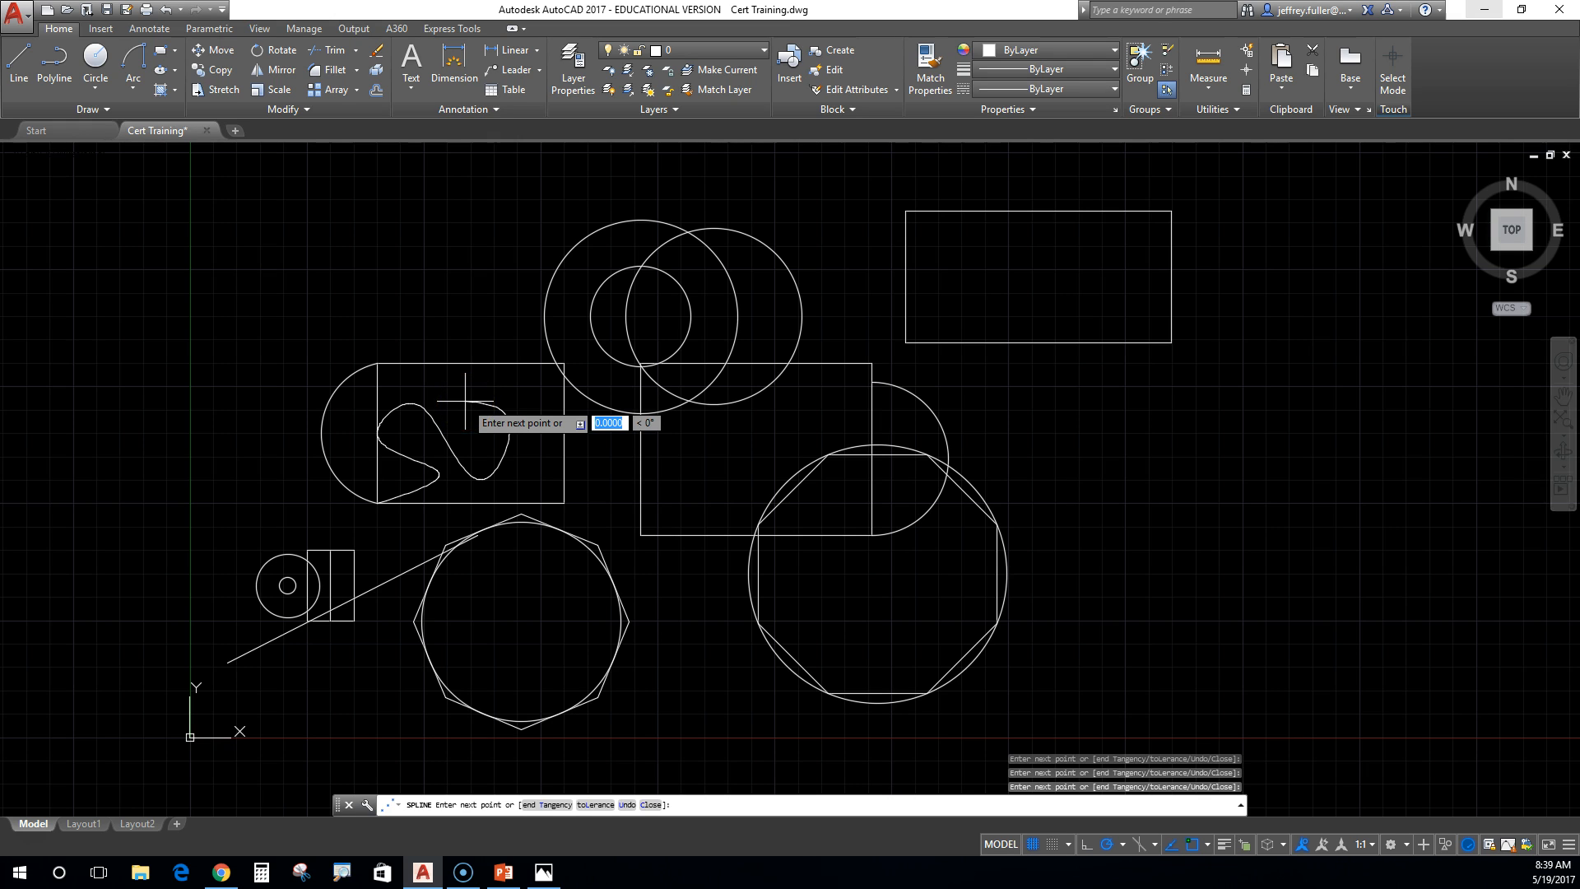
key(Escape)
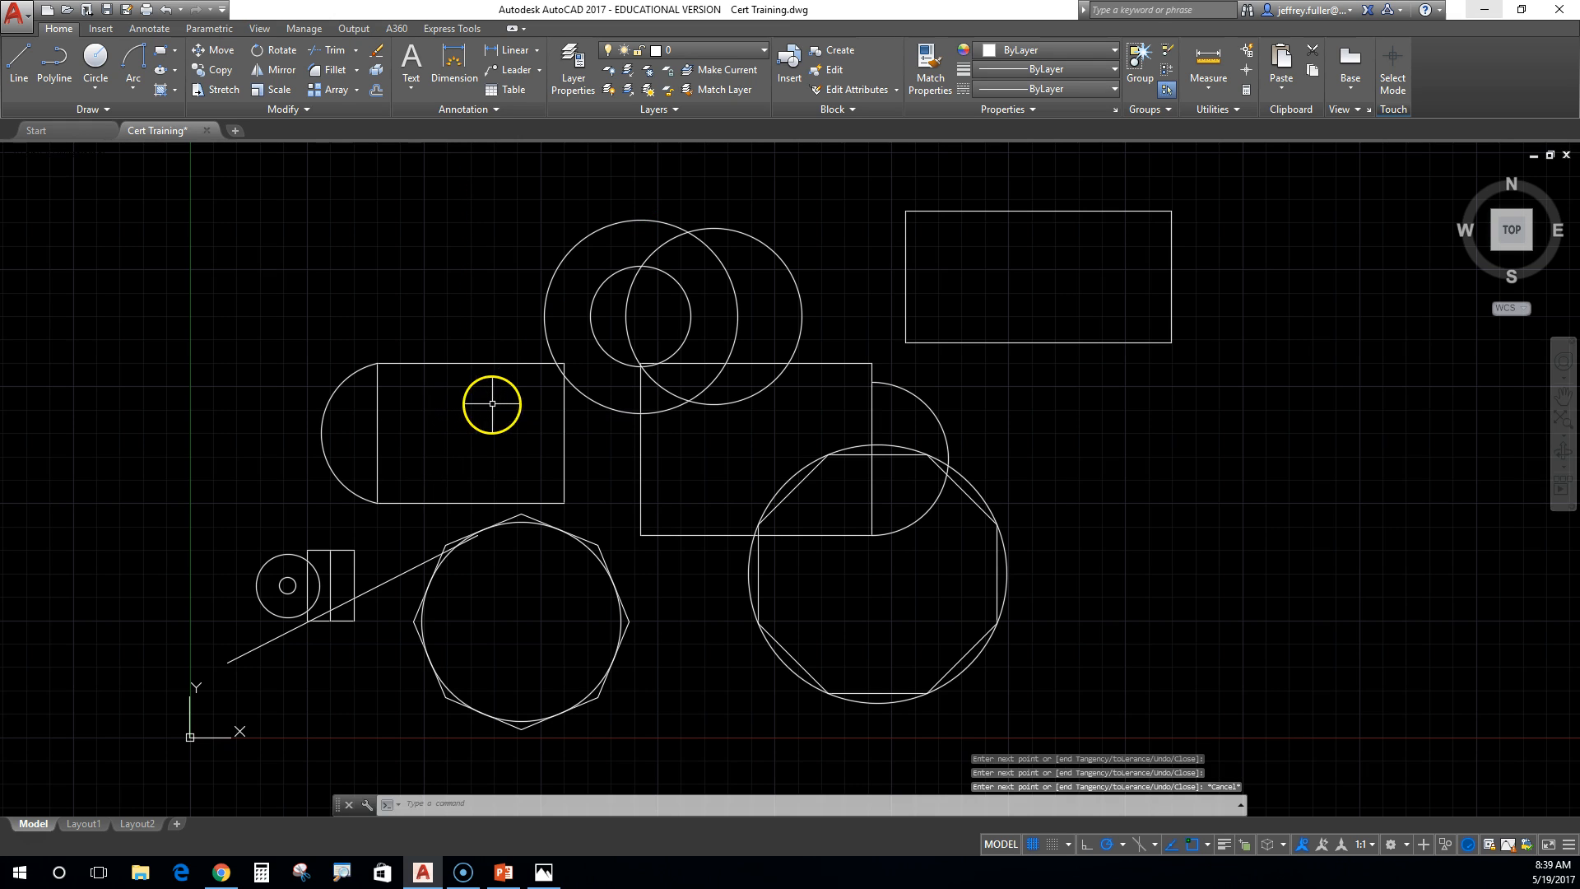
Draw a wavy Spline Fit curve inside the rectangle attached to the left-hand arc, running from its lower part up to its upper edge
click(27, 105)
click(18, 130)
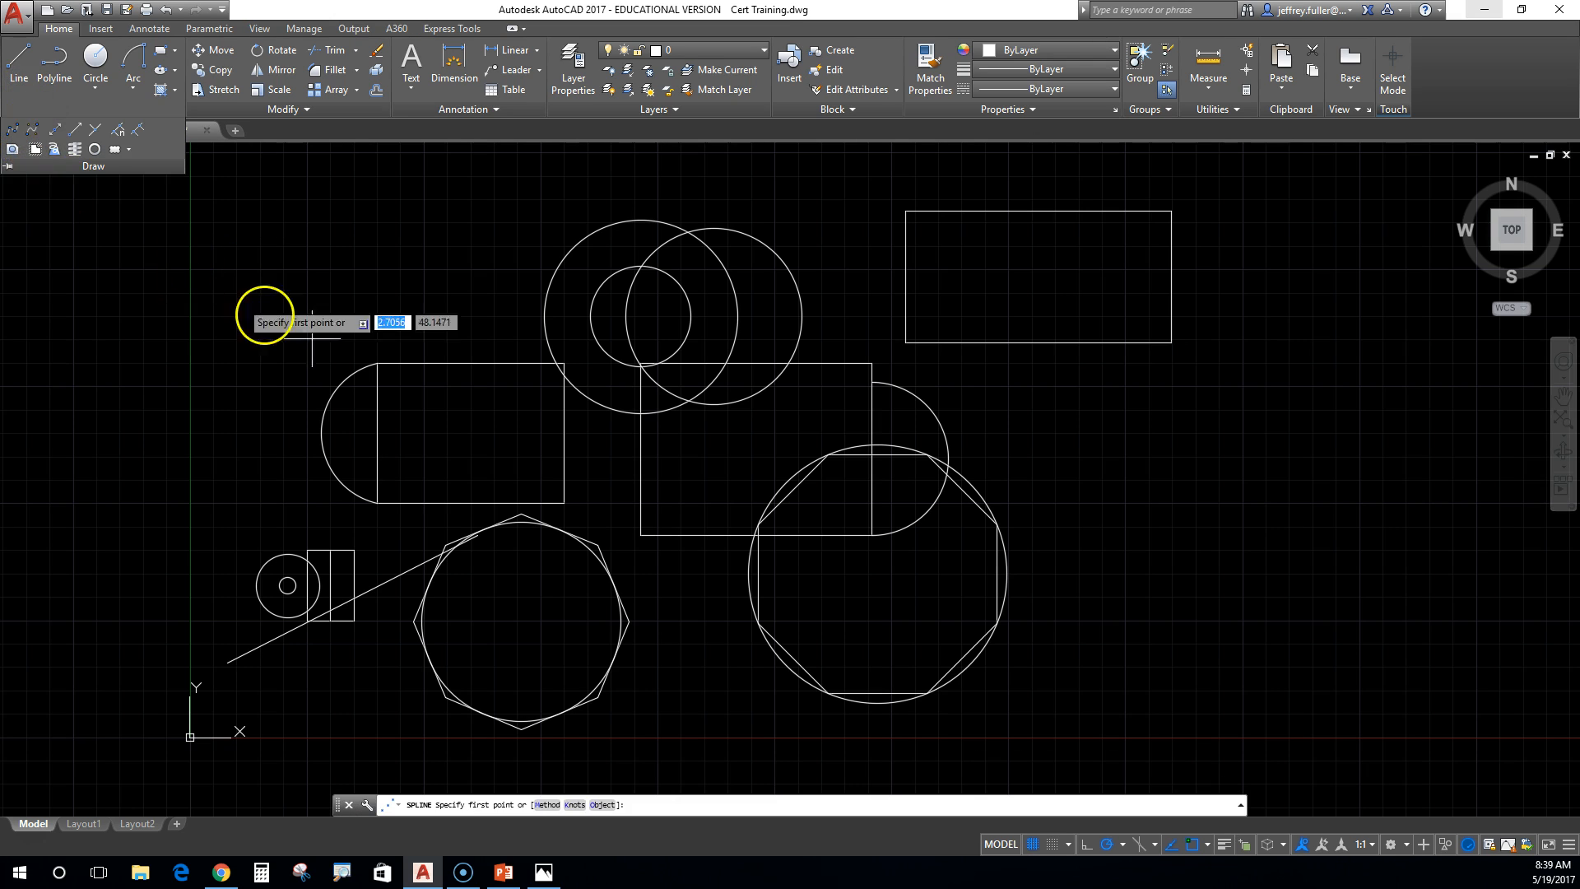
click(400, 480)
click(422, 456)
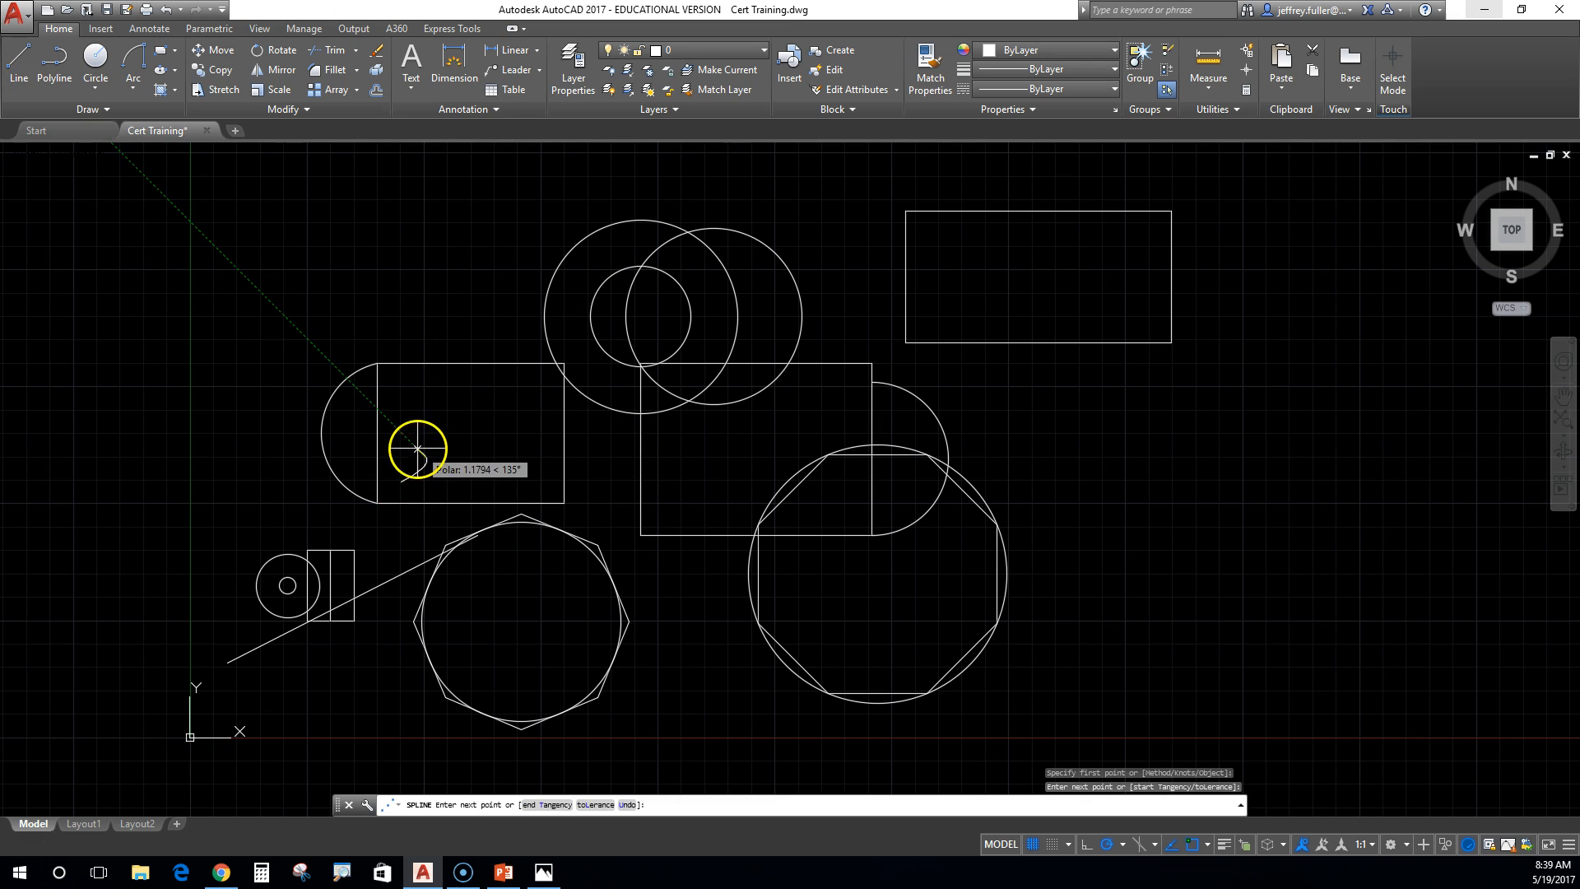
click(458, 391)
click(407, 392)
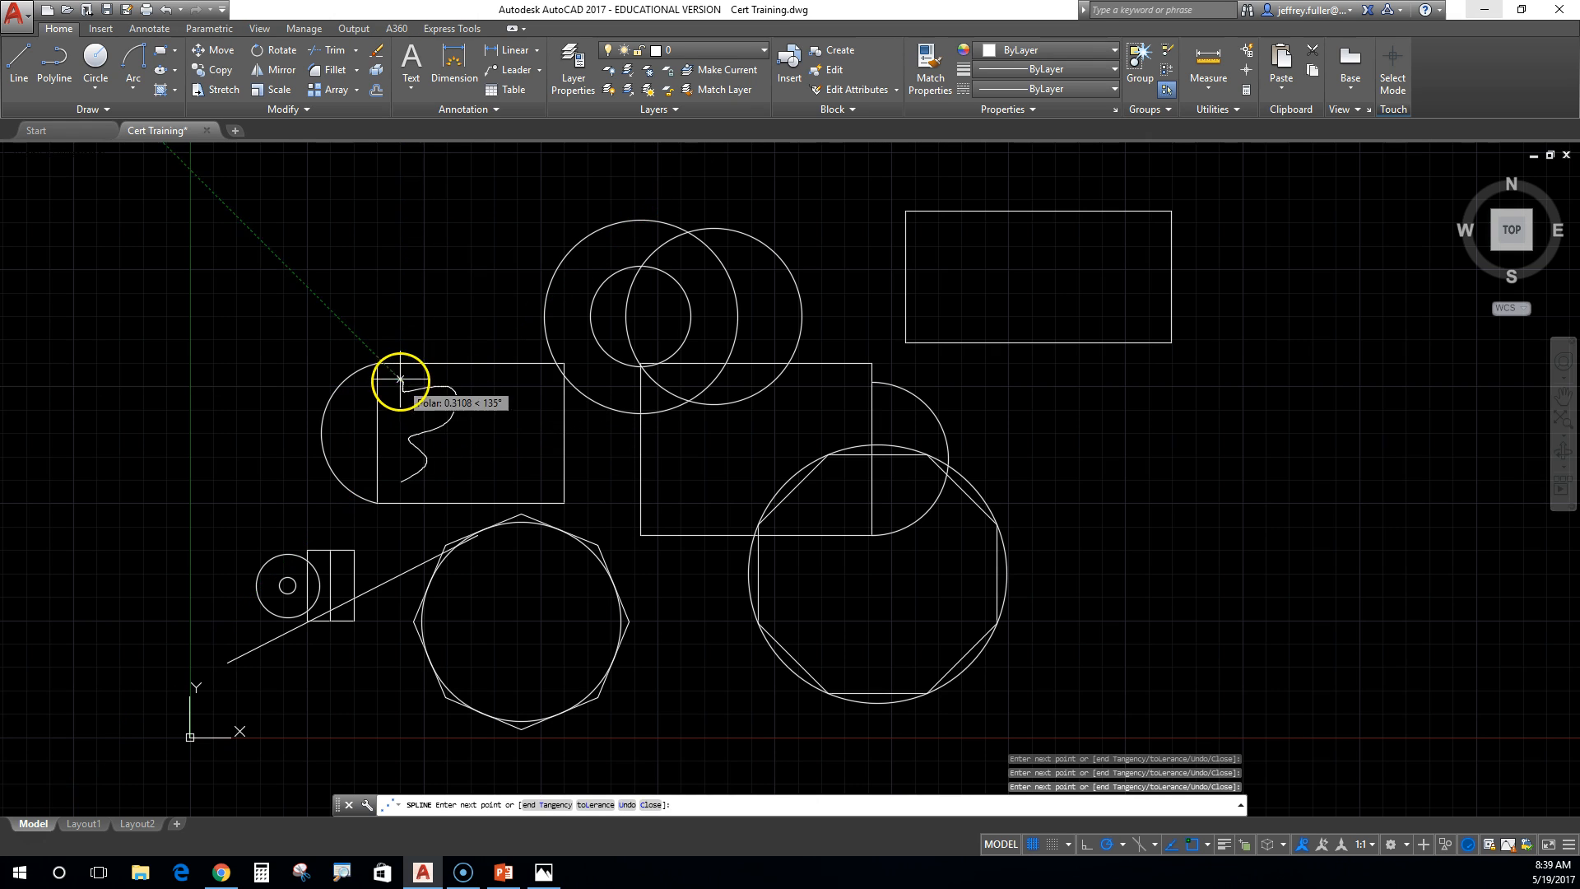
click(436, 385)
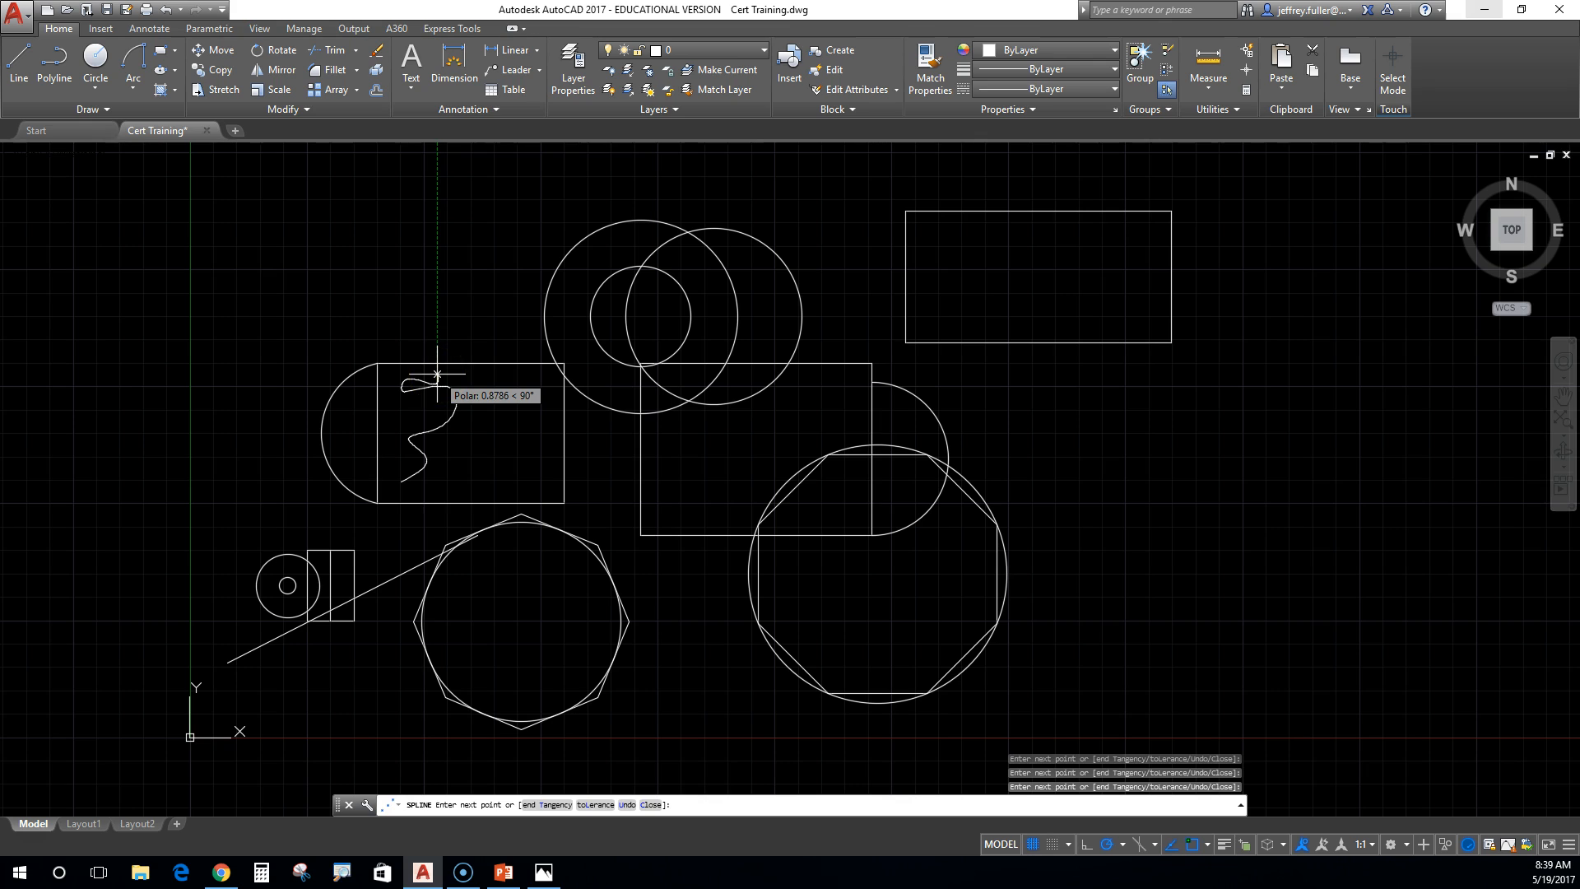
key(Return)
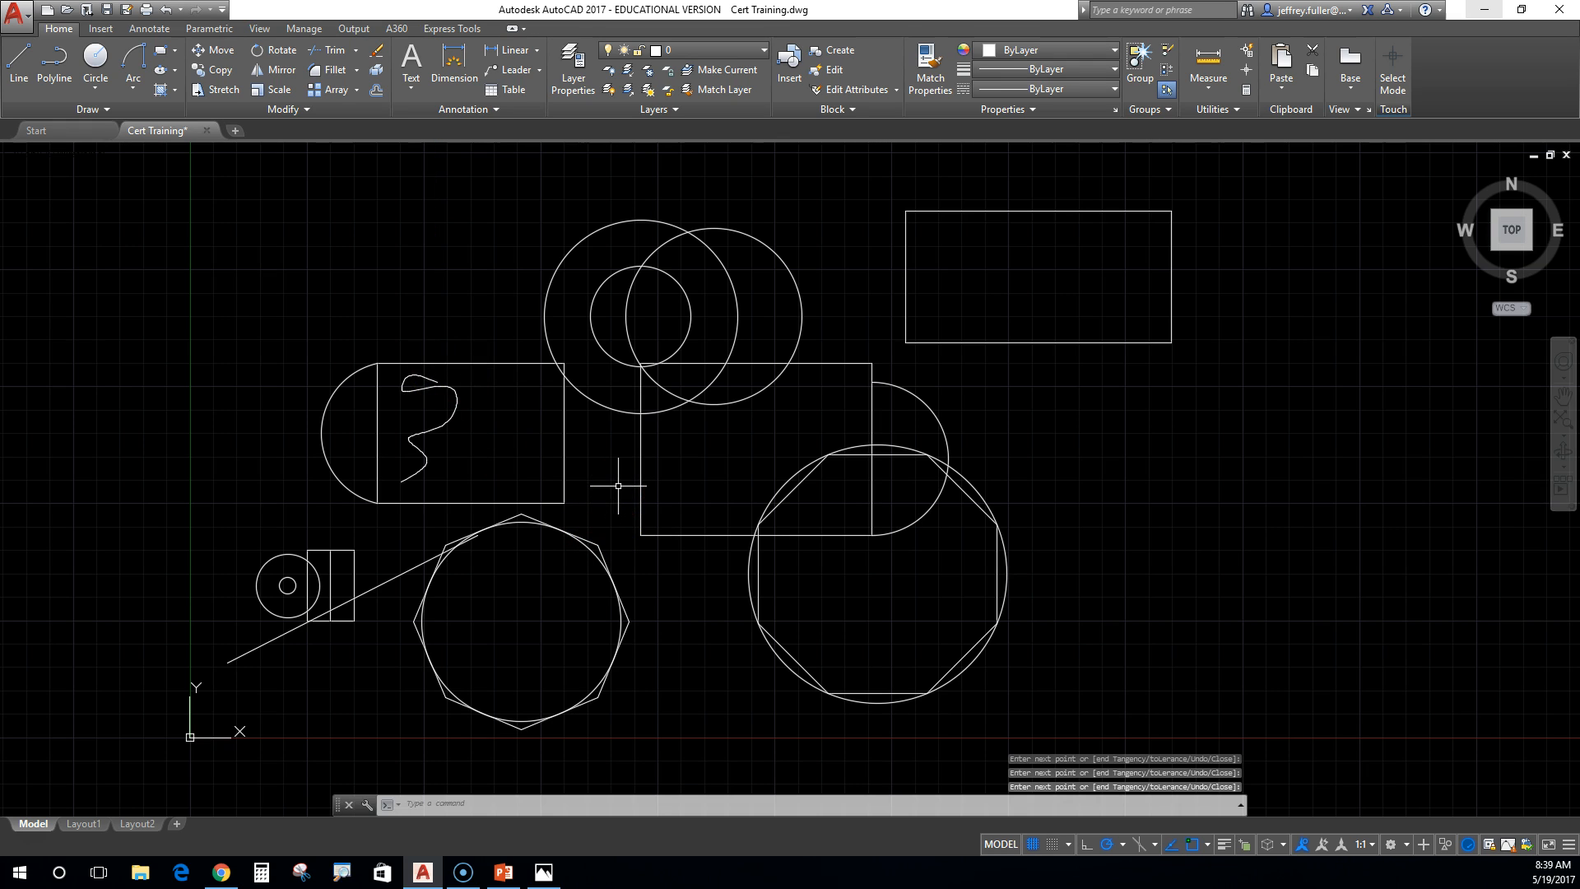
Reshape the spline by moving four fit points, bulging its middle outward, extending its upper end above the rectangle, and reversing its lower bend
click(455, 391)
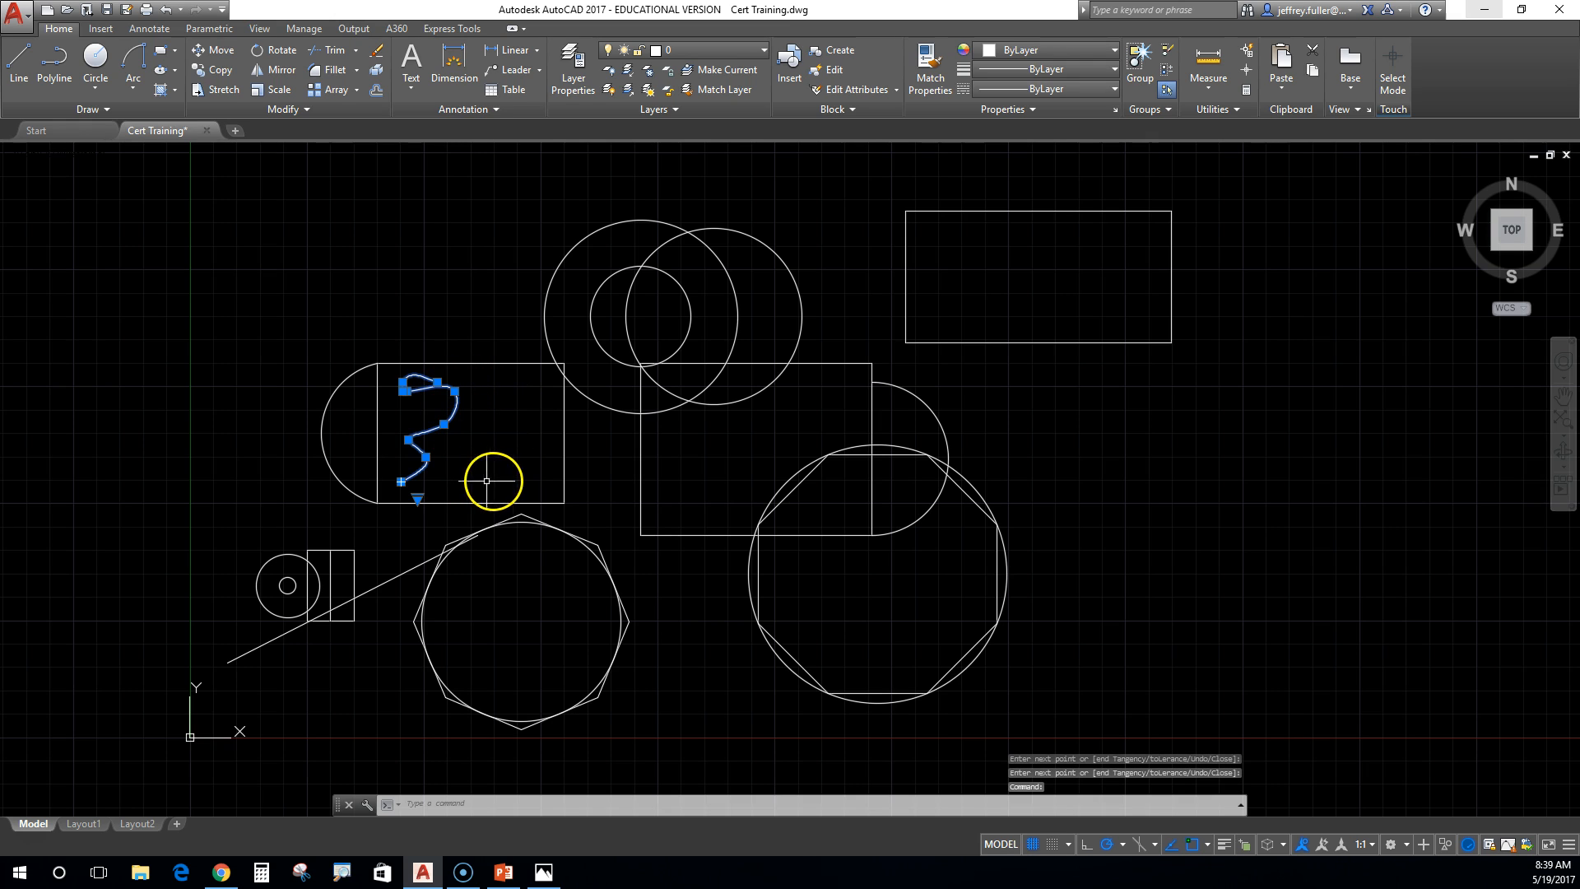
click(444, 424)
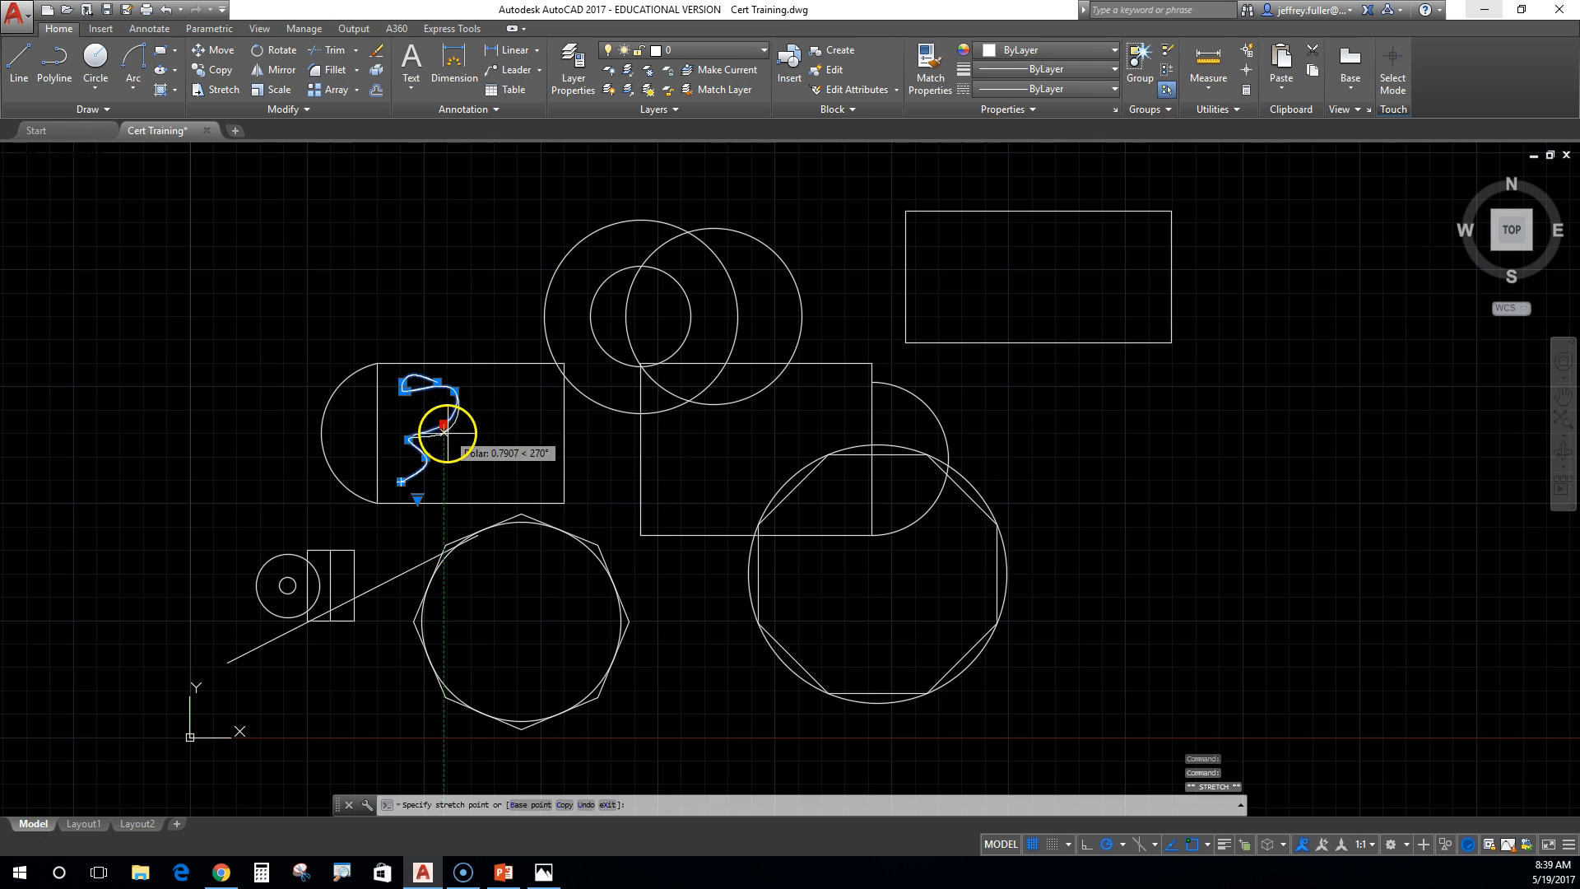
click(467, 446)
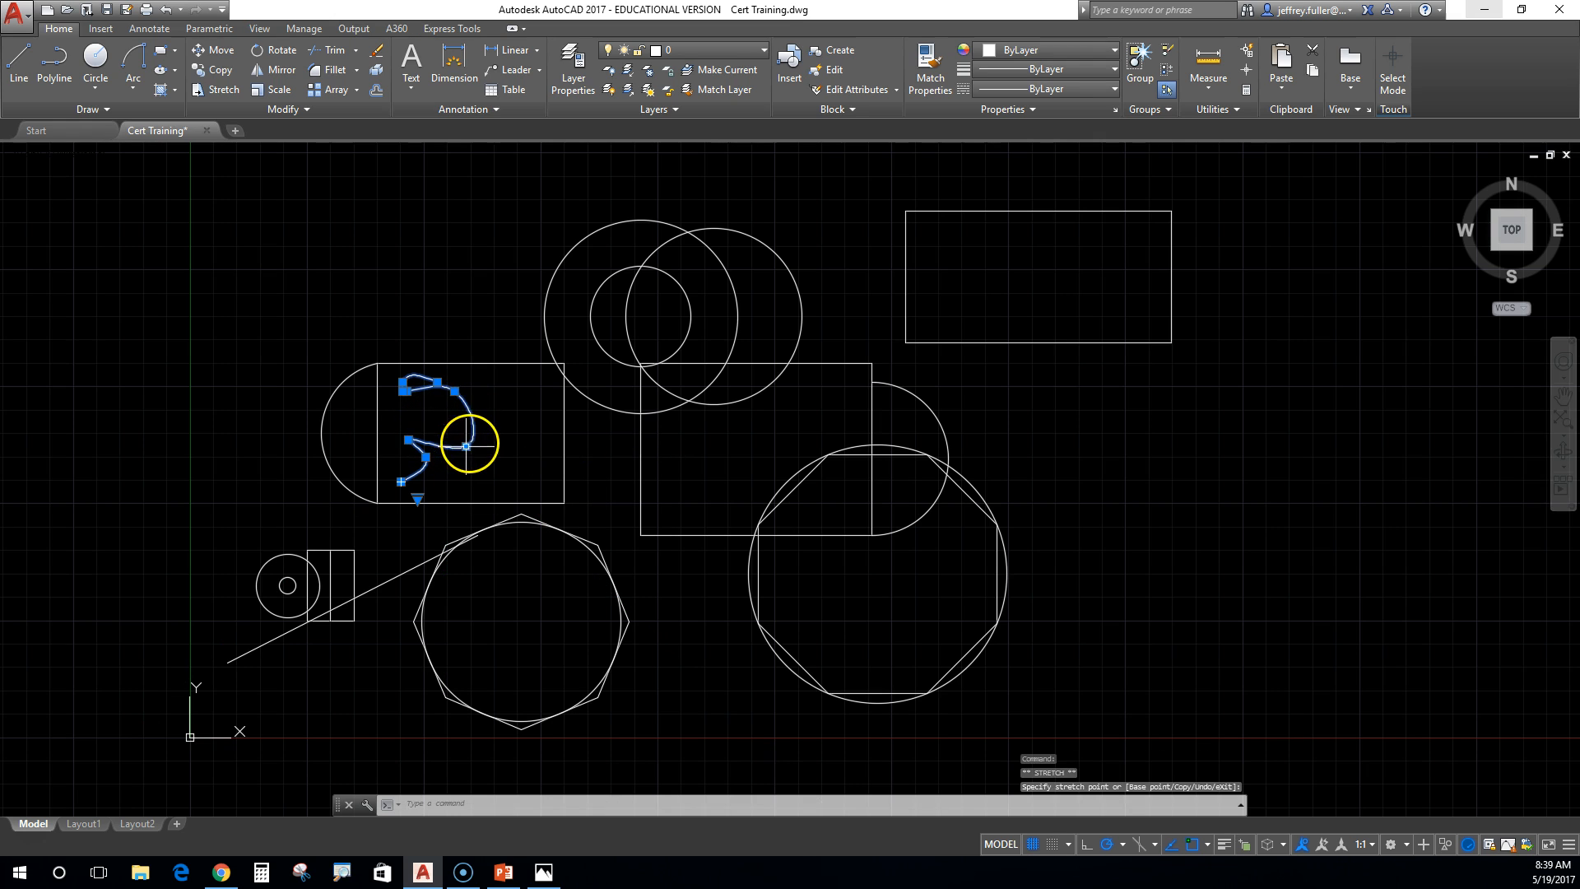
click(455, 389)
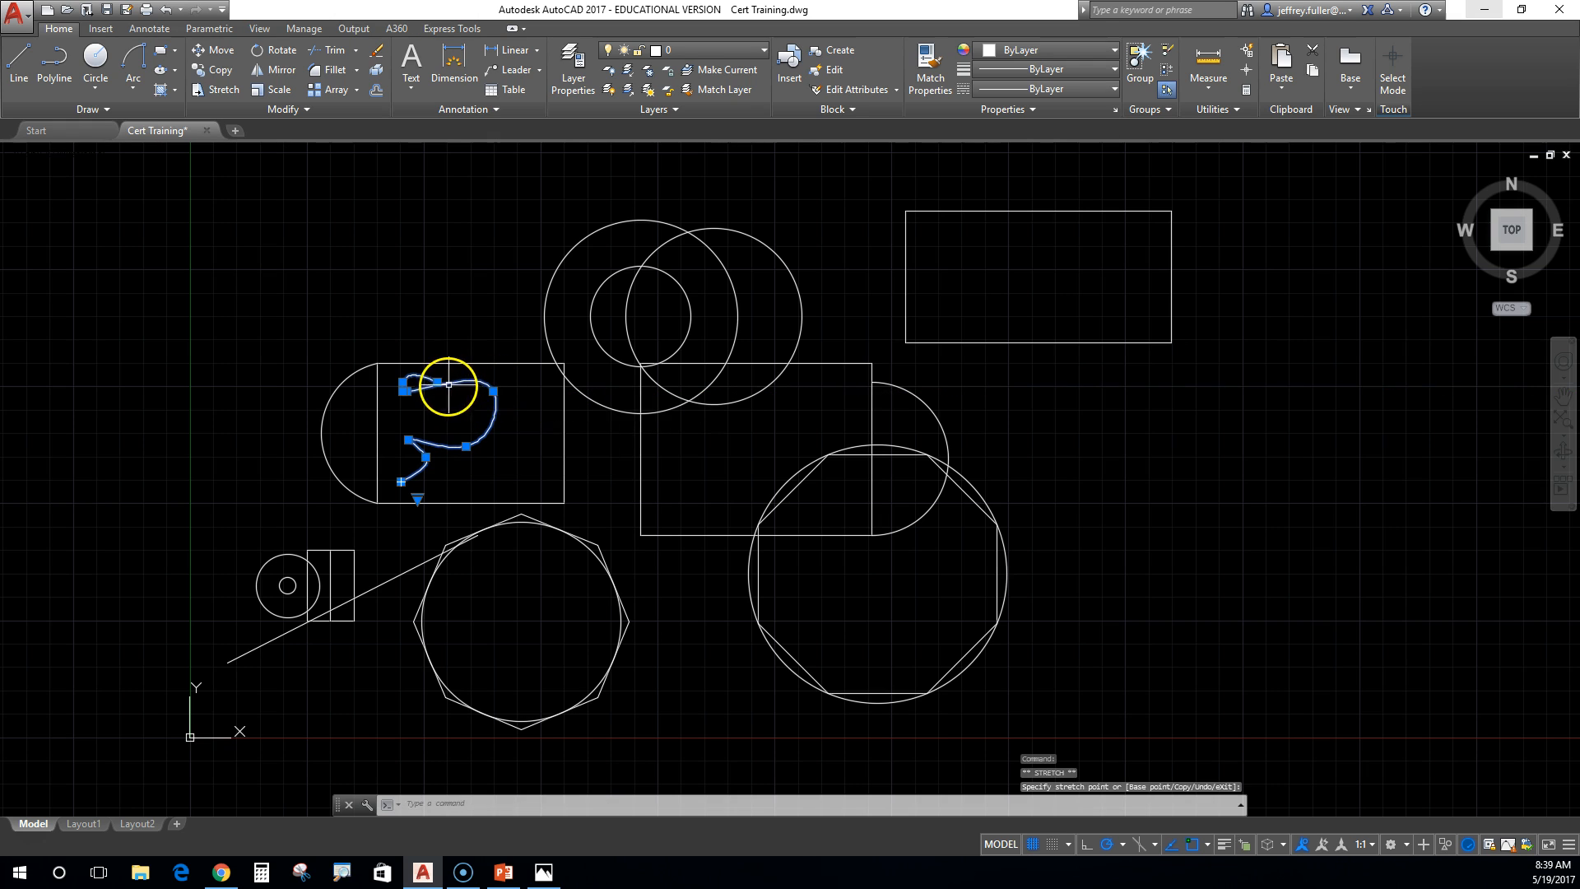
click(422, 335)
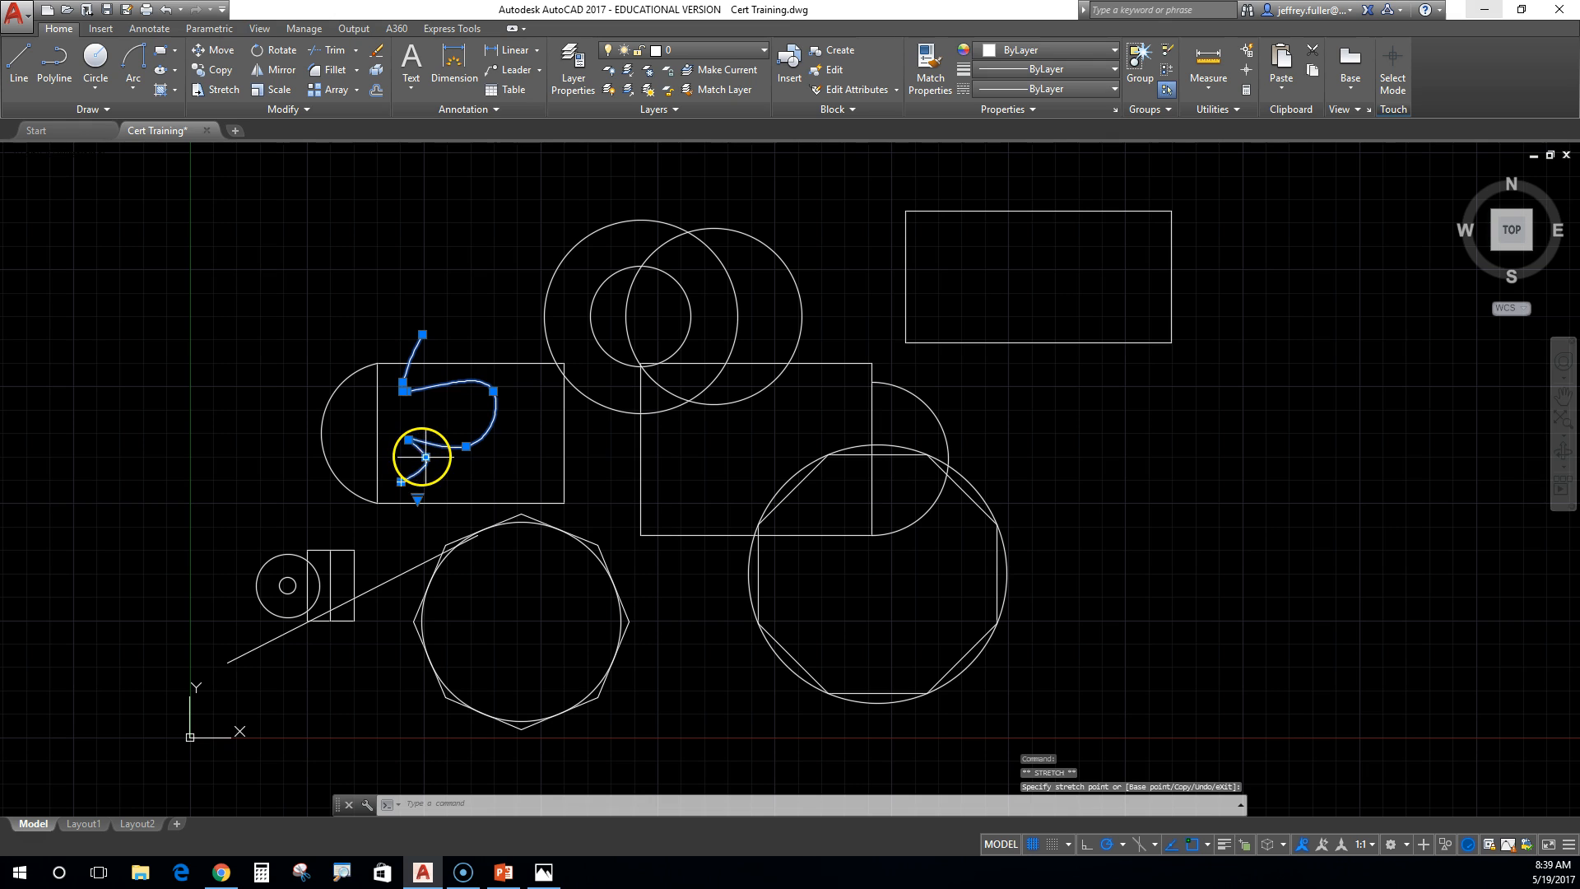
click(396, 457)
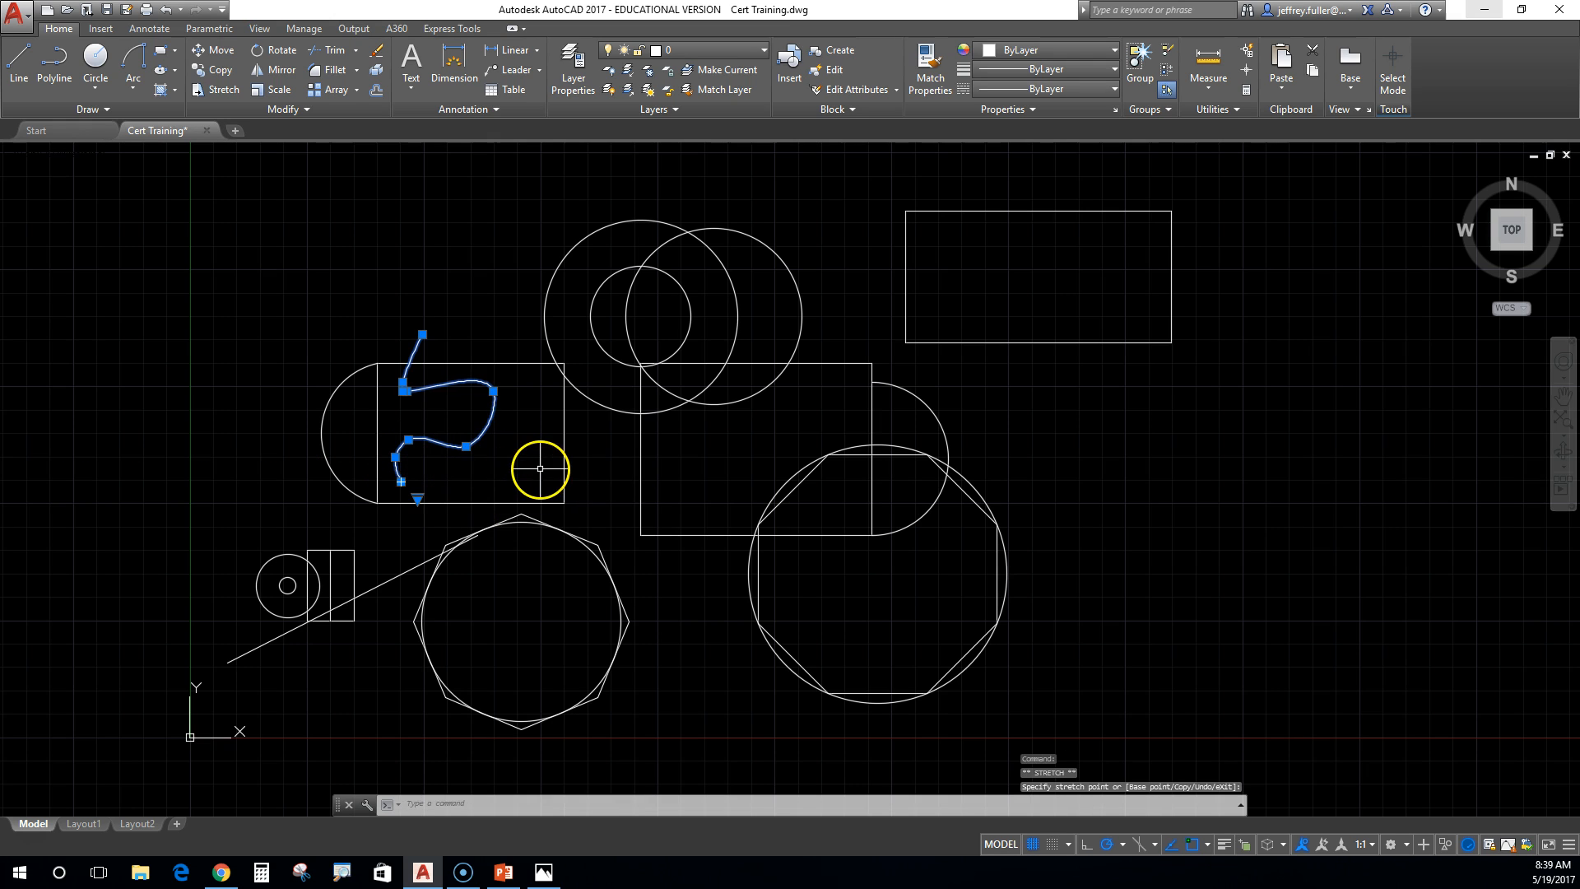
key(Escape)
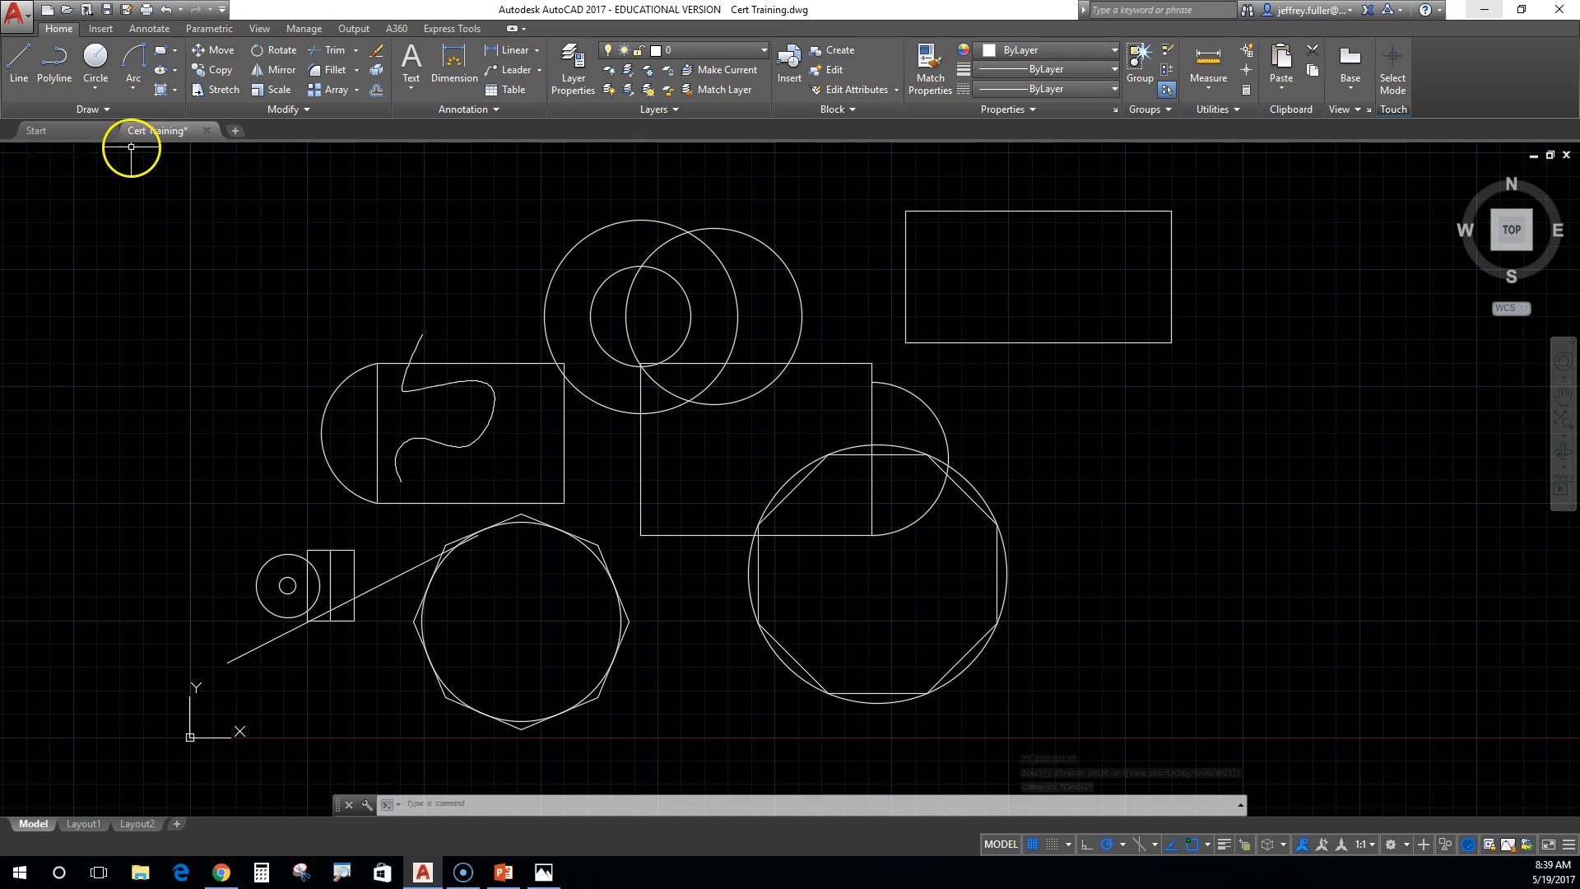
Try to draw a looping Spline CV curve in the empty area above the left-hand arc, ending at its start point
click(108, 106)
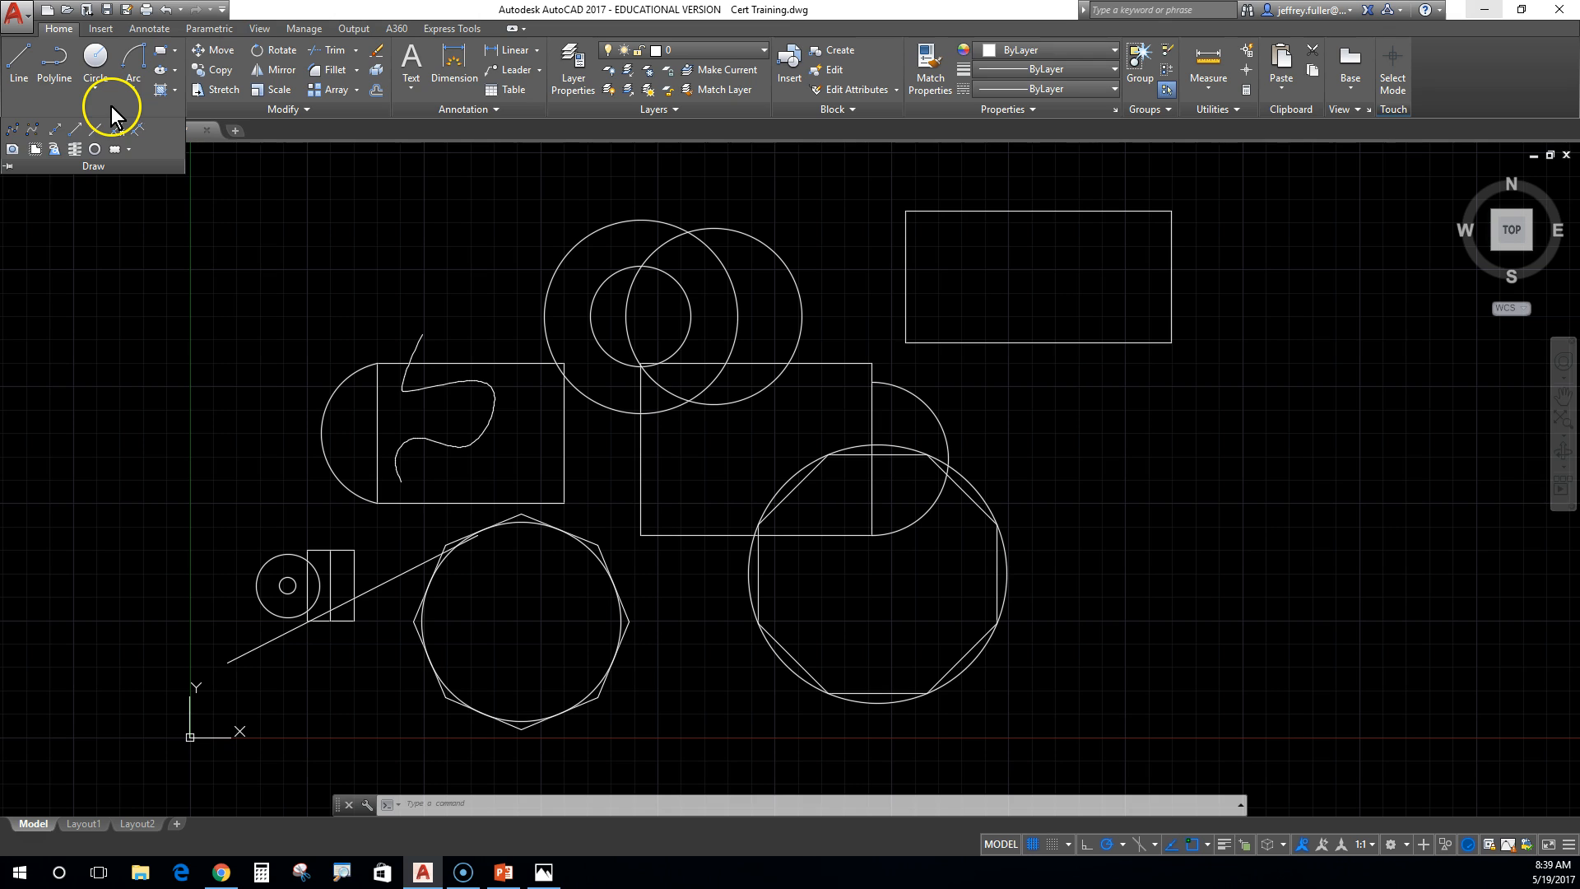
click(33, 130)
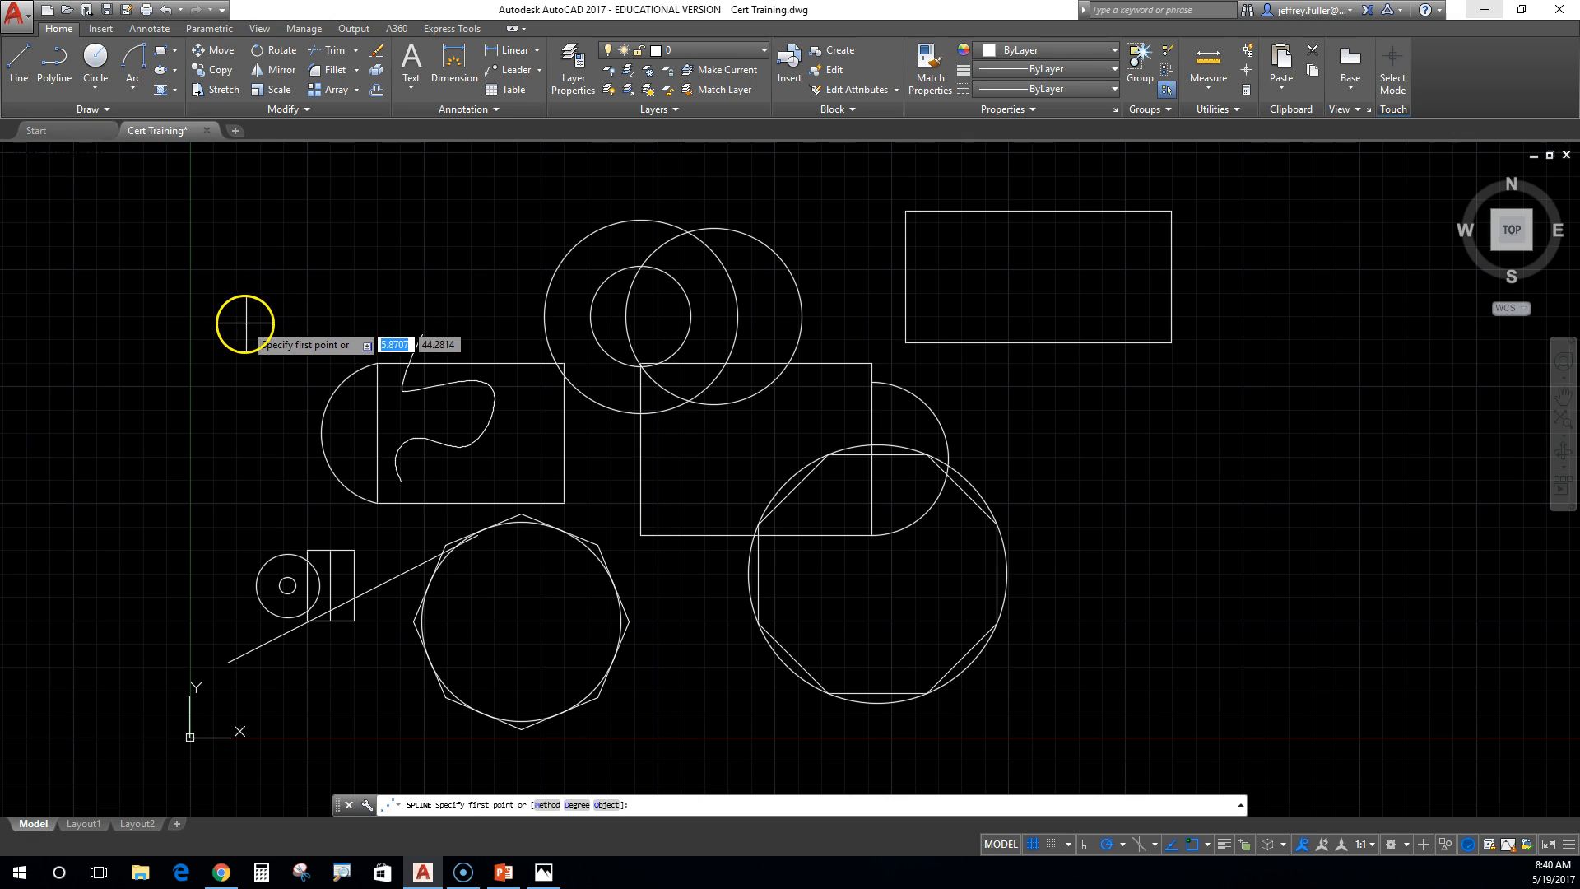
click(237, 363)
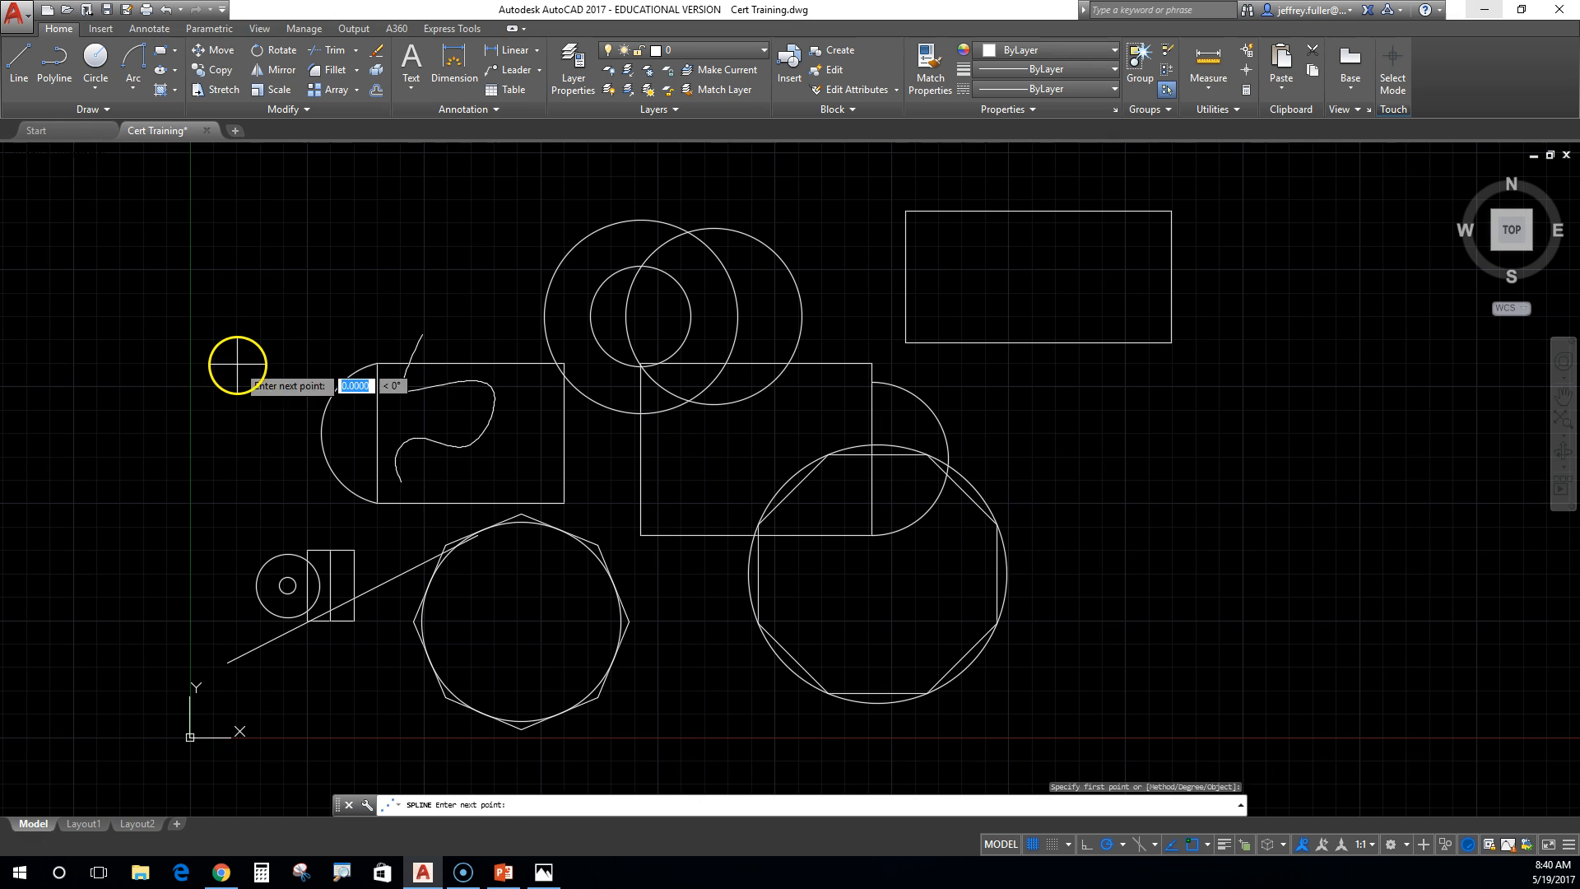
click(301, 362)
click(274, 300)
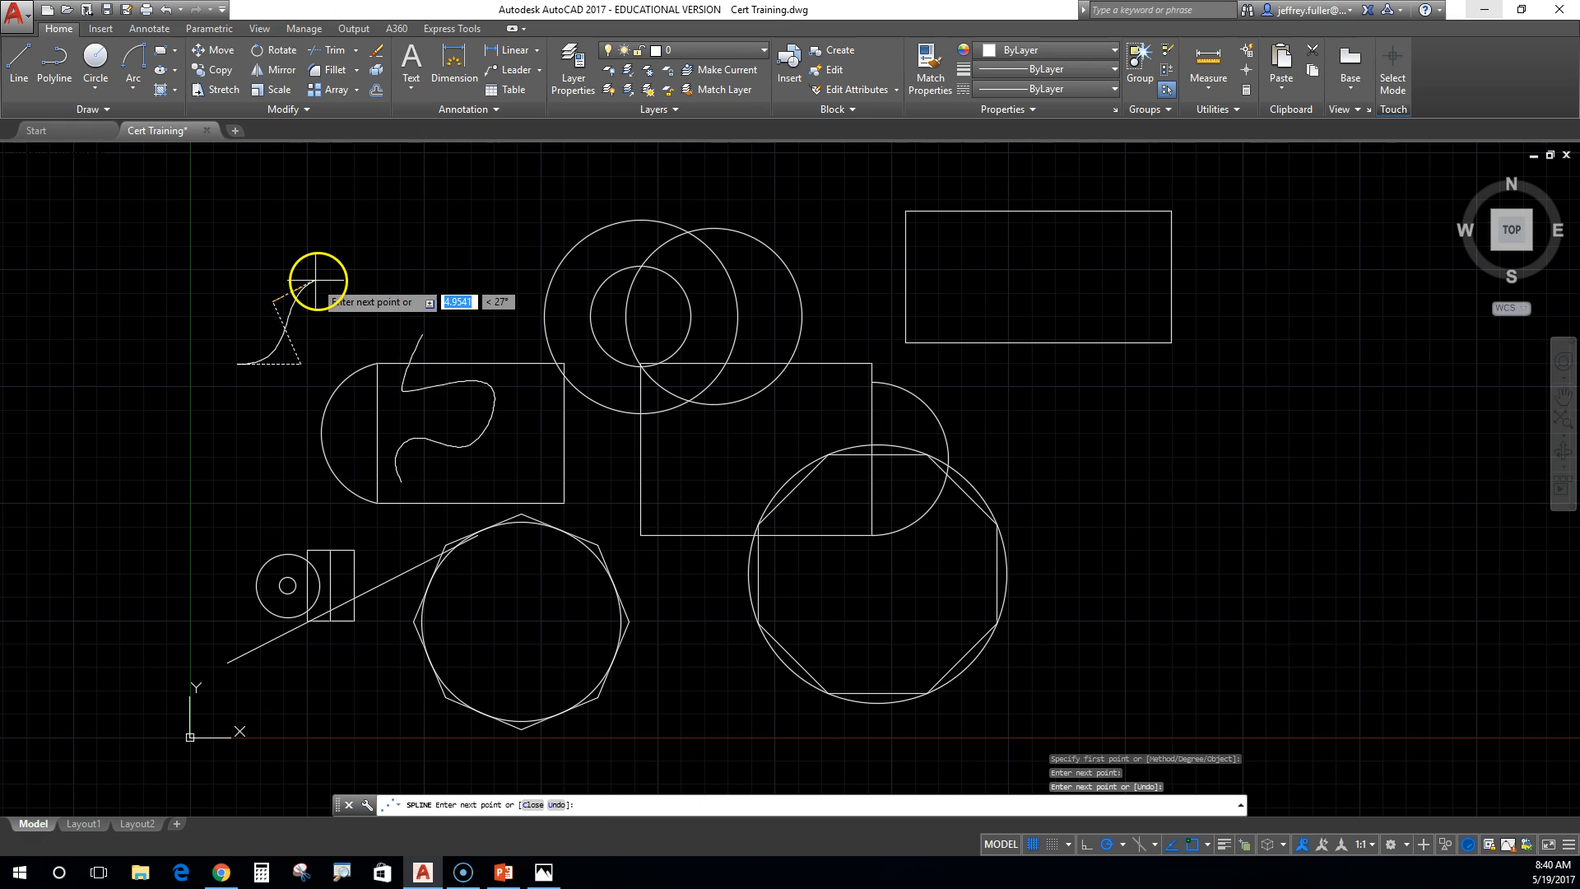
click(344, 327)
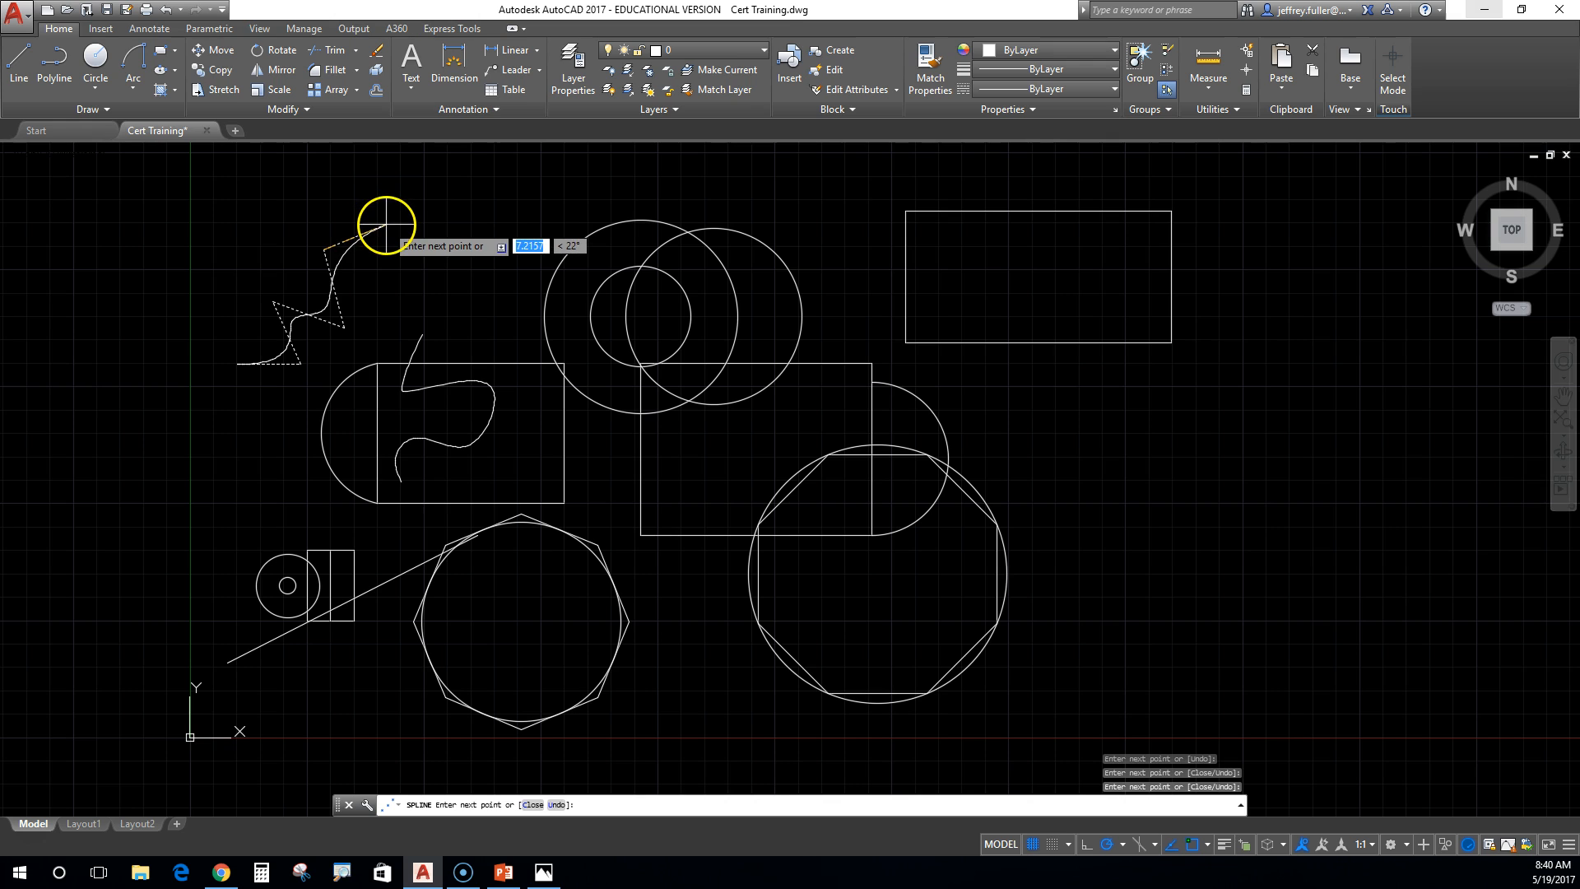
click(414, 275)
click(379, 214)
click(255, 234)
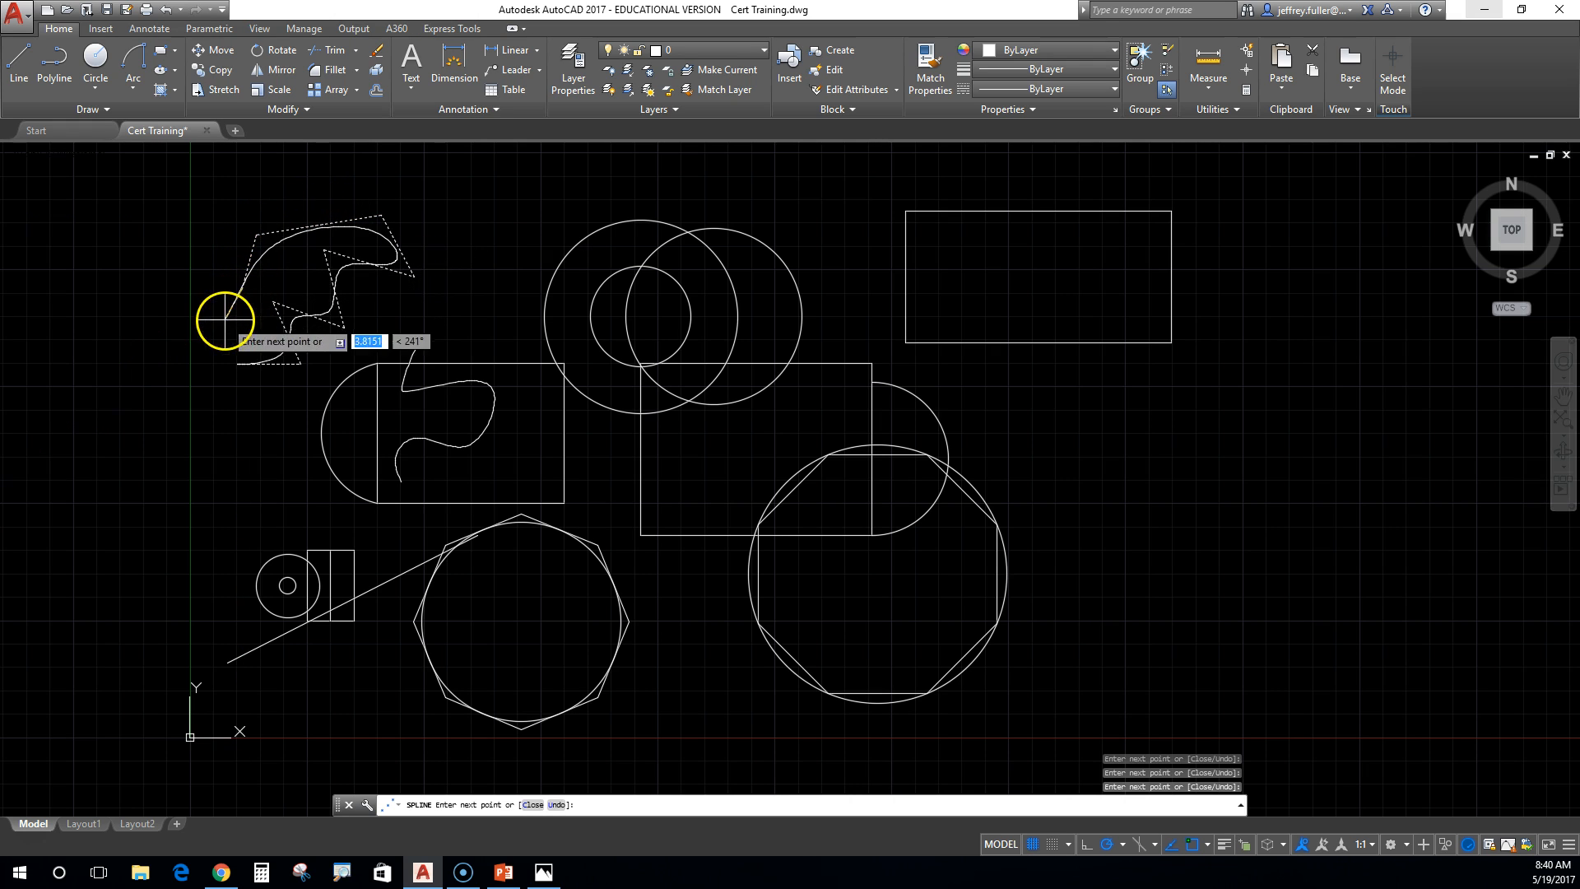
click(237, 363)
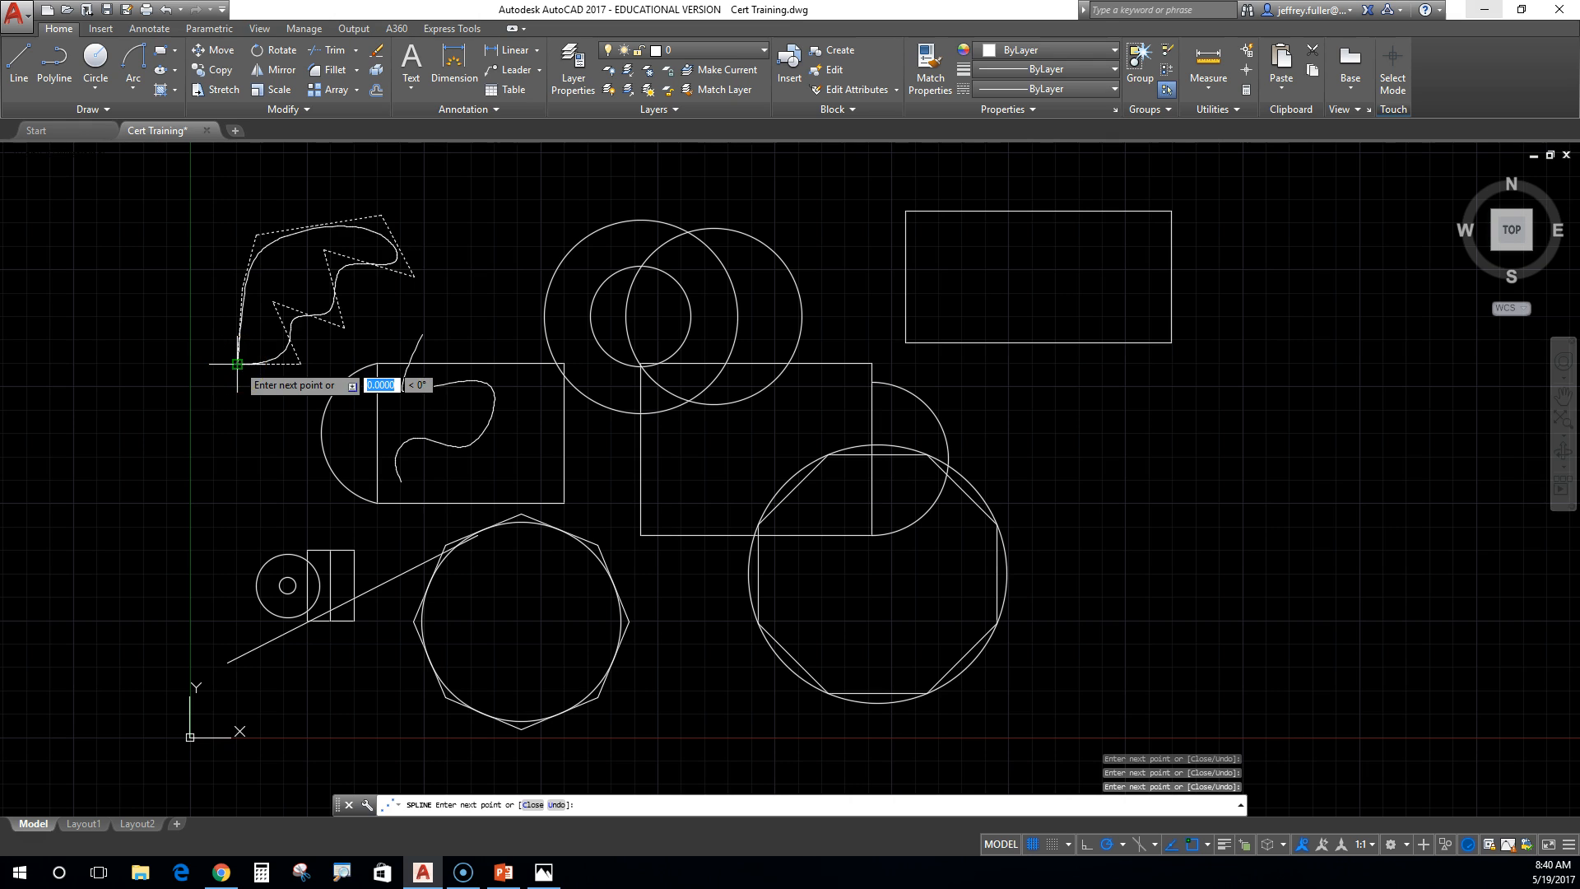
key(Escape)
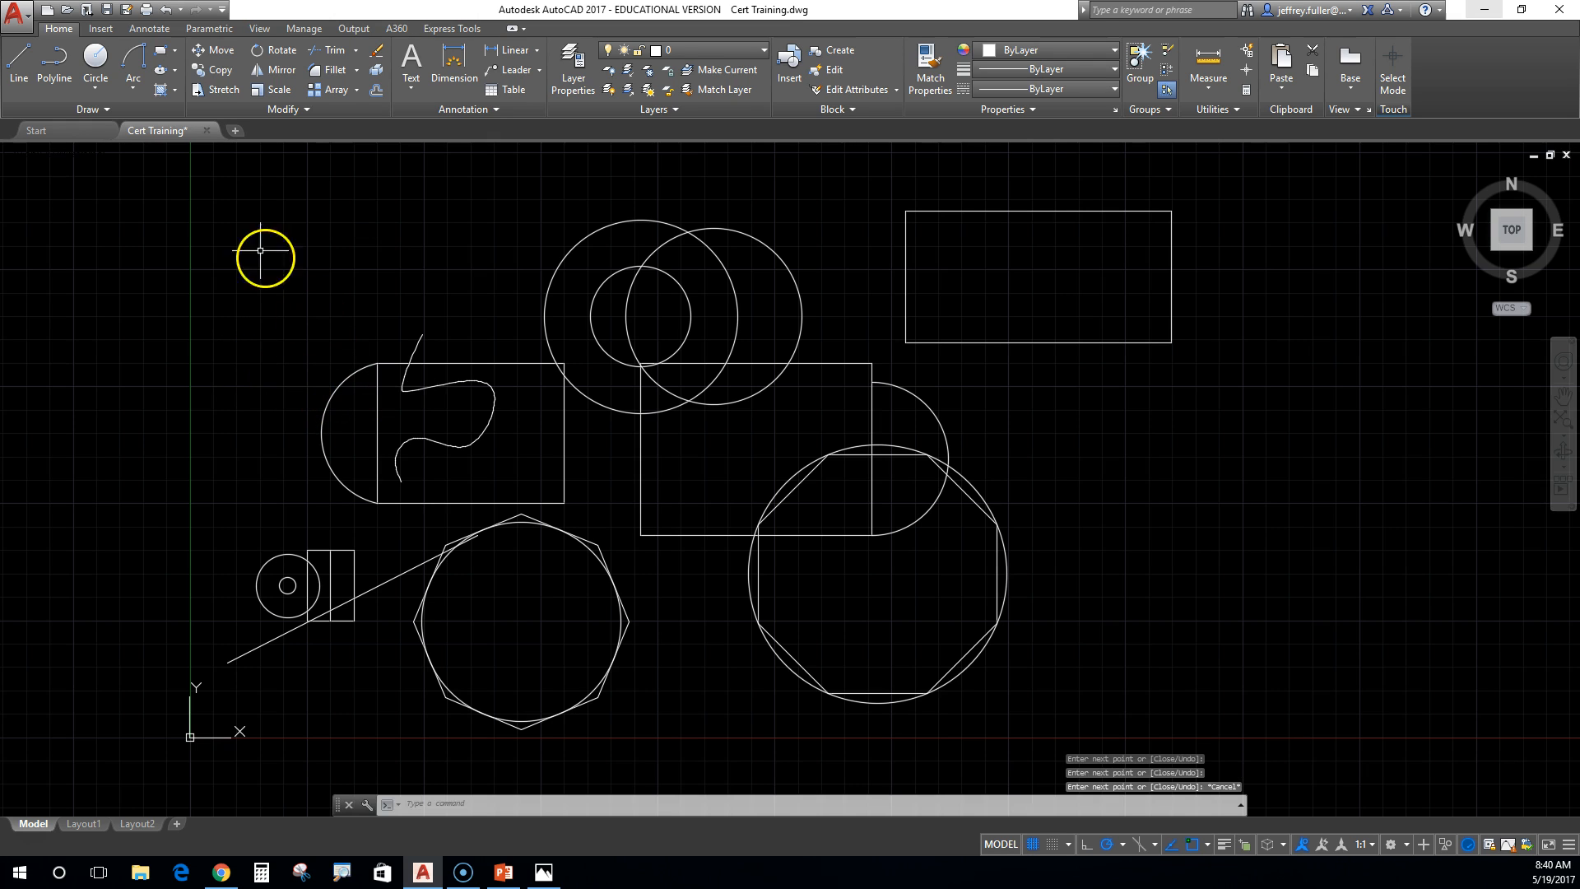
Draw an inward-winding spiral with Spline CV in the empty area above the left-hand arc, starting at its upper left end
click(57, 105)
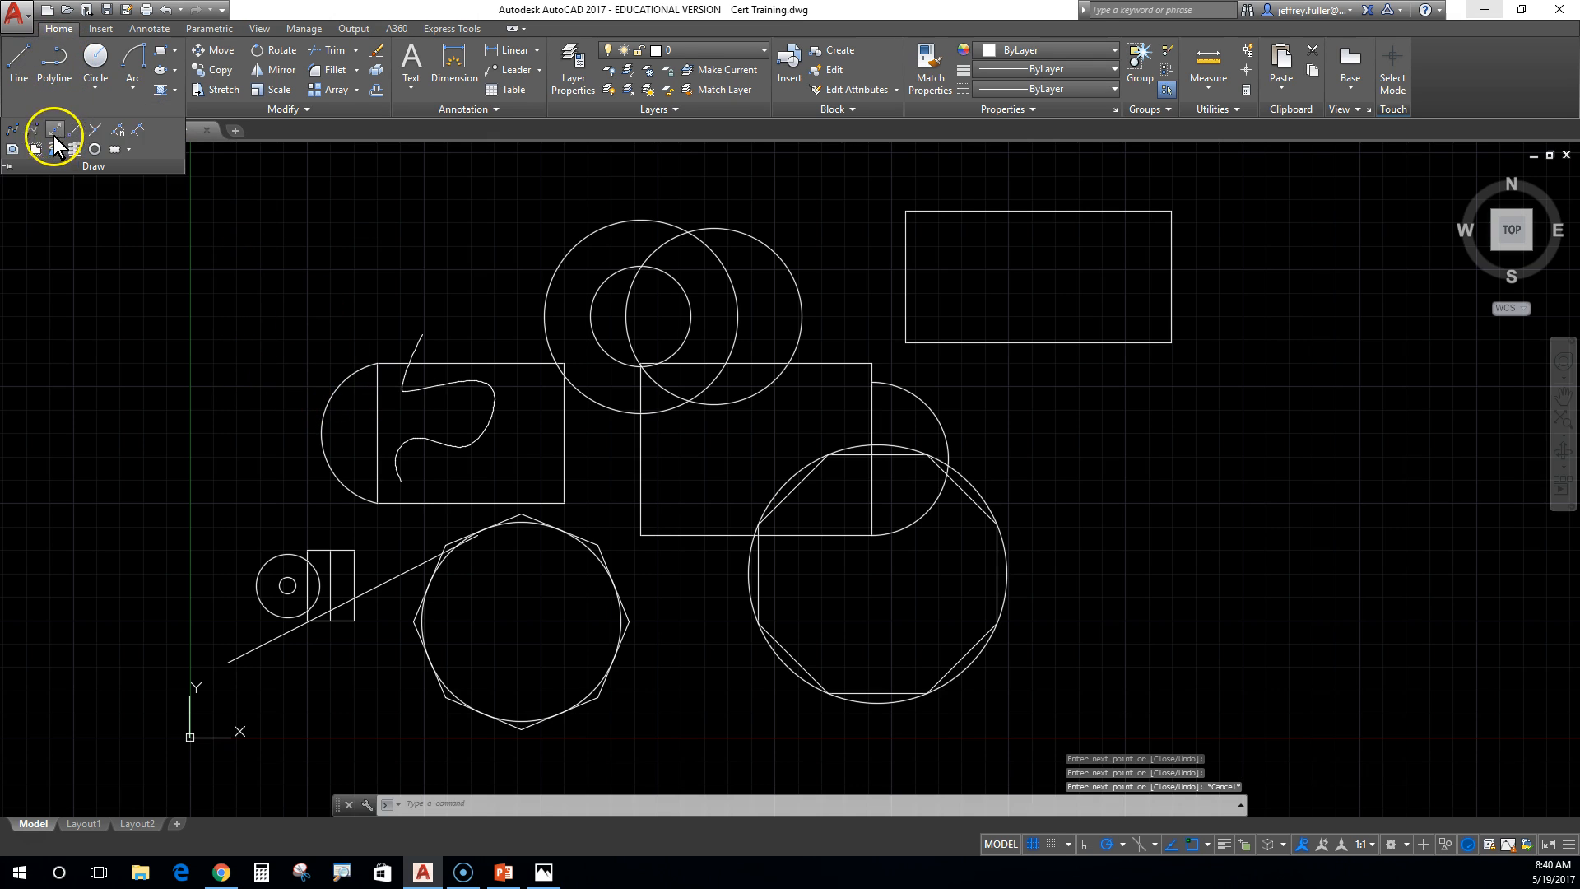
click(32, 130)
click(294, 226)
click(269, 311)
click(333, 340)
click(453, 323)
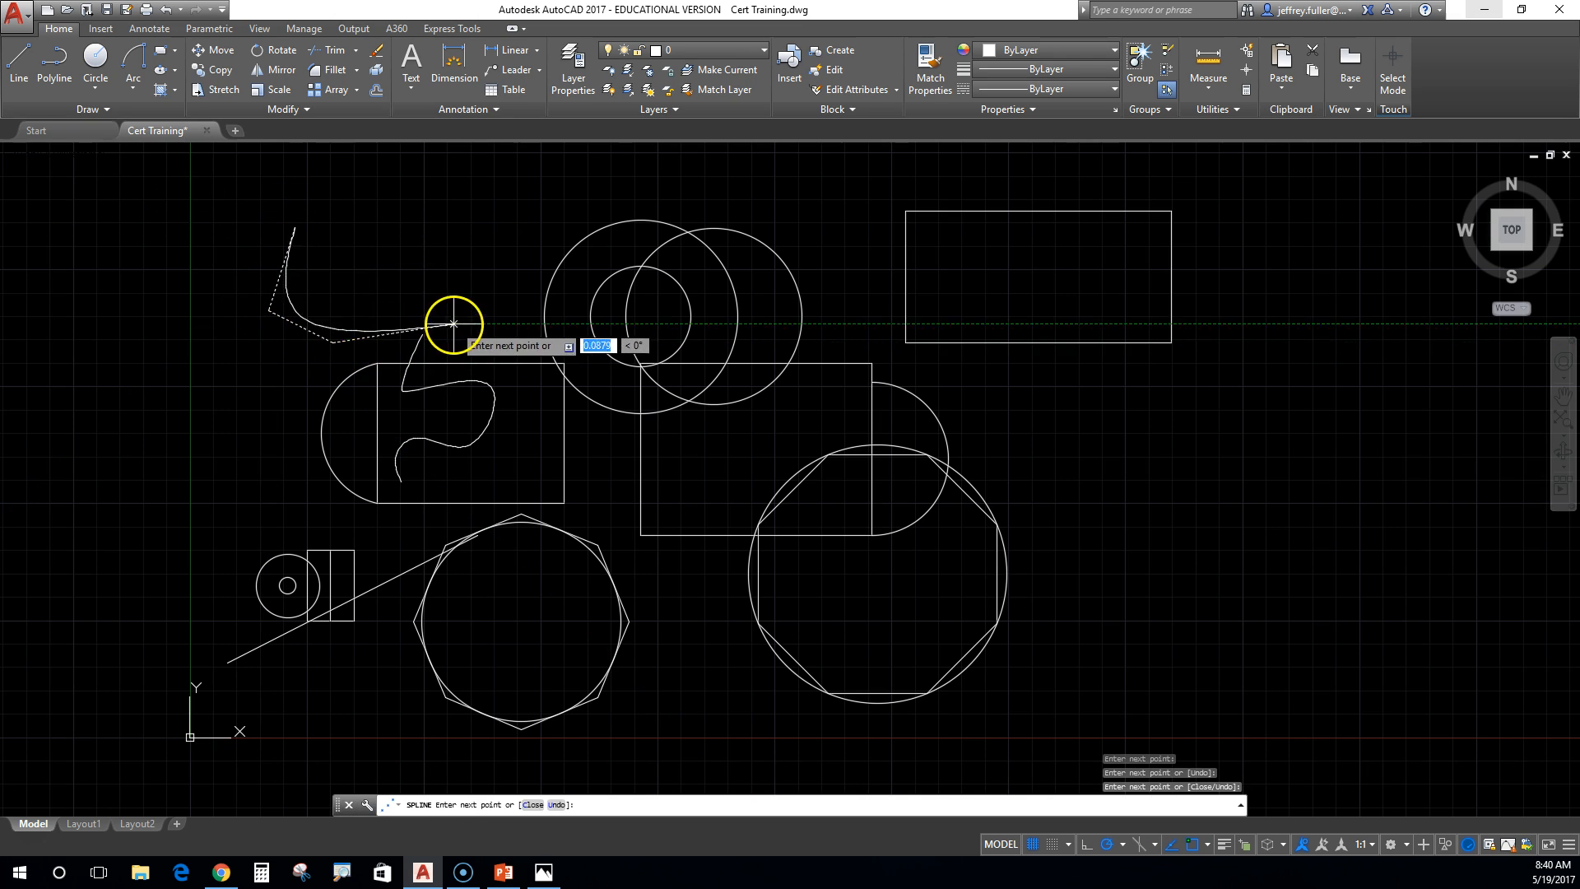
click(454, 233)
click(375, 218)
click(334, 239)
click(325, 286)
click(359, 320)
click(406, 320)
click(406, 259)
click(387, 247)
click(358, 271)
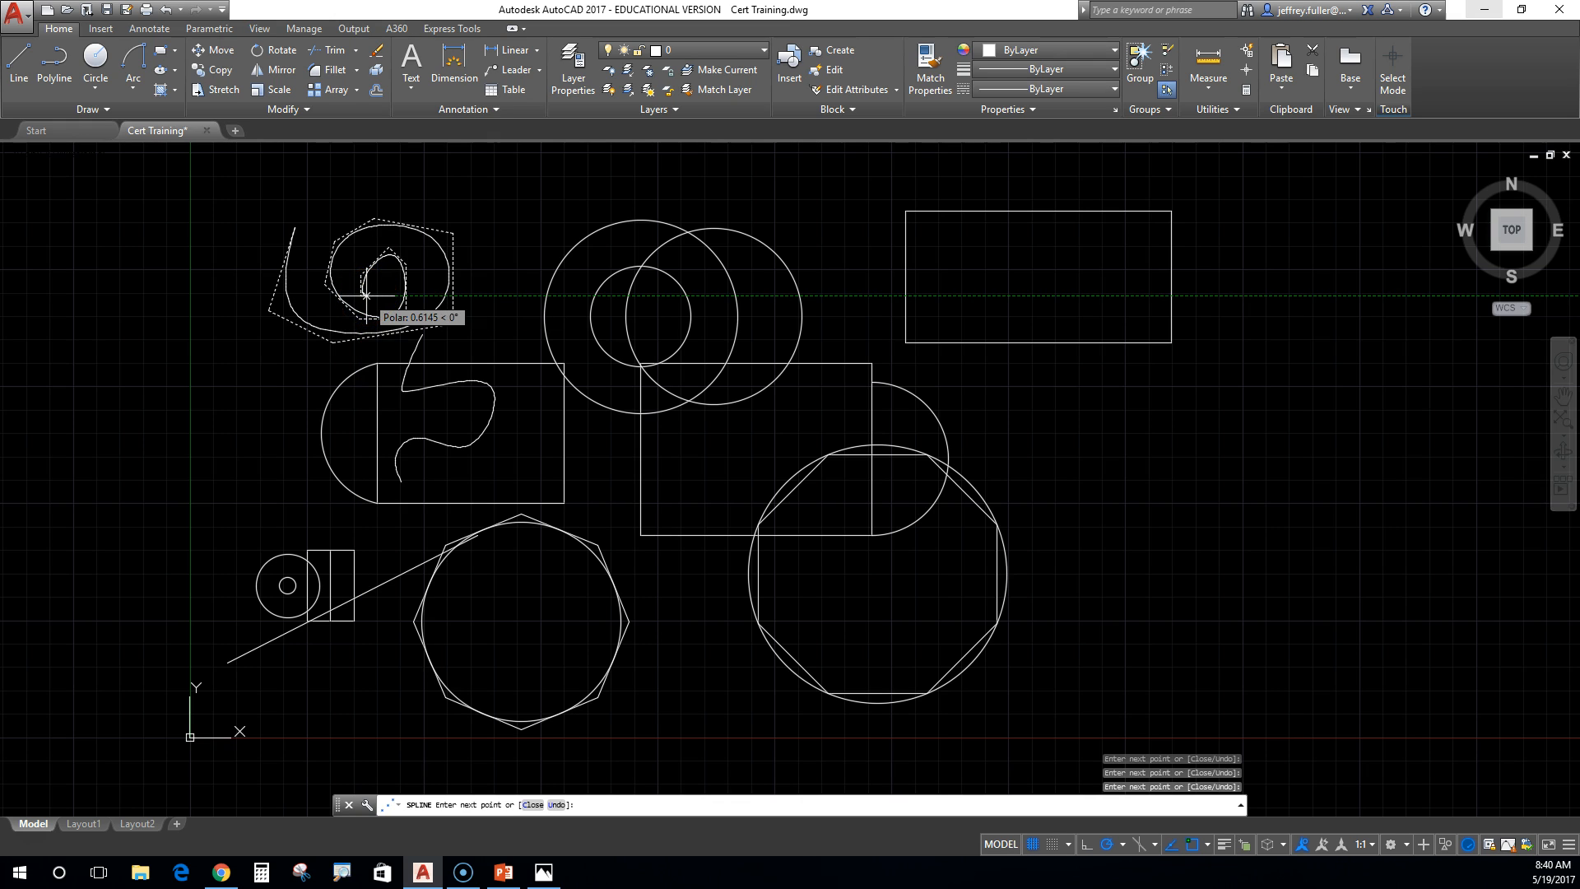
right_click(395, 287)
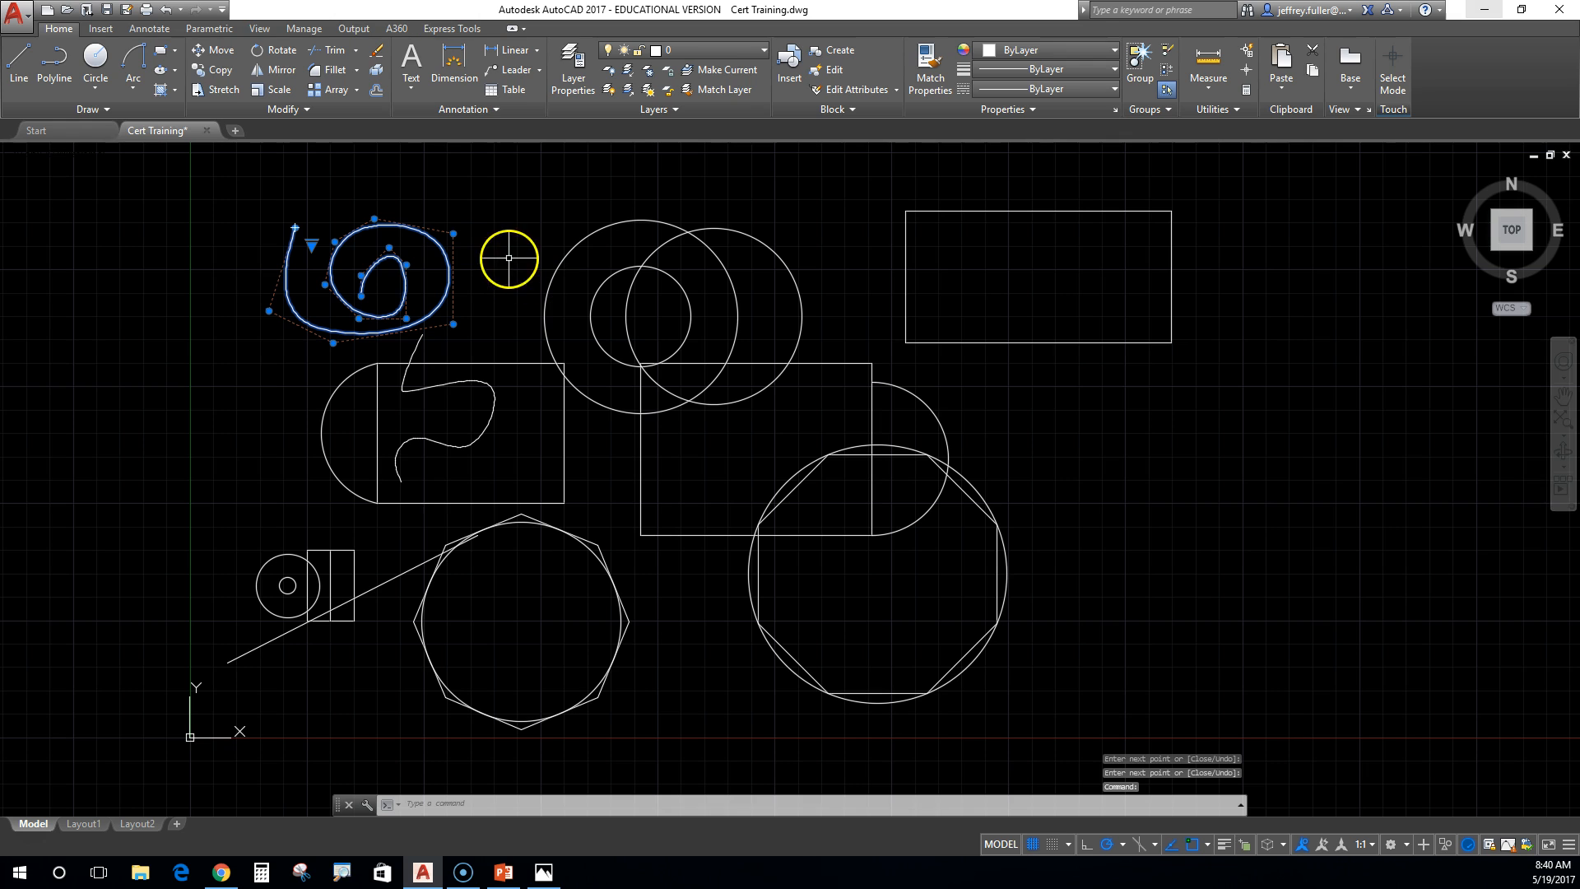
Stretch the spiral's outer right-hand control vertices outward, moving the upper one up and right and the lower one down and right
click(453, 233)
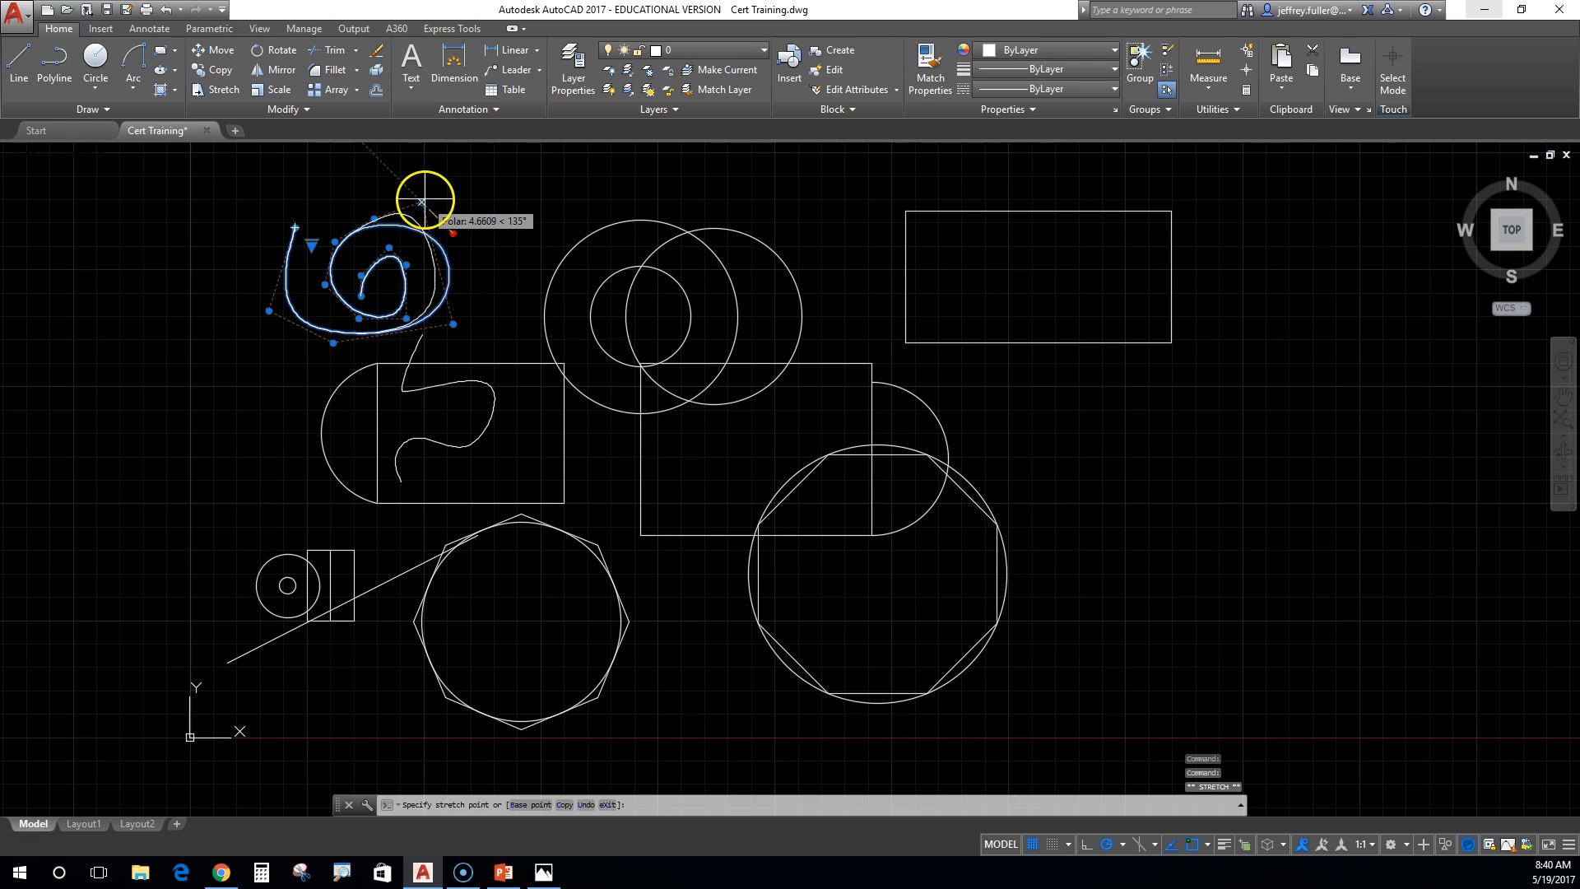
click(453, 234)
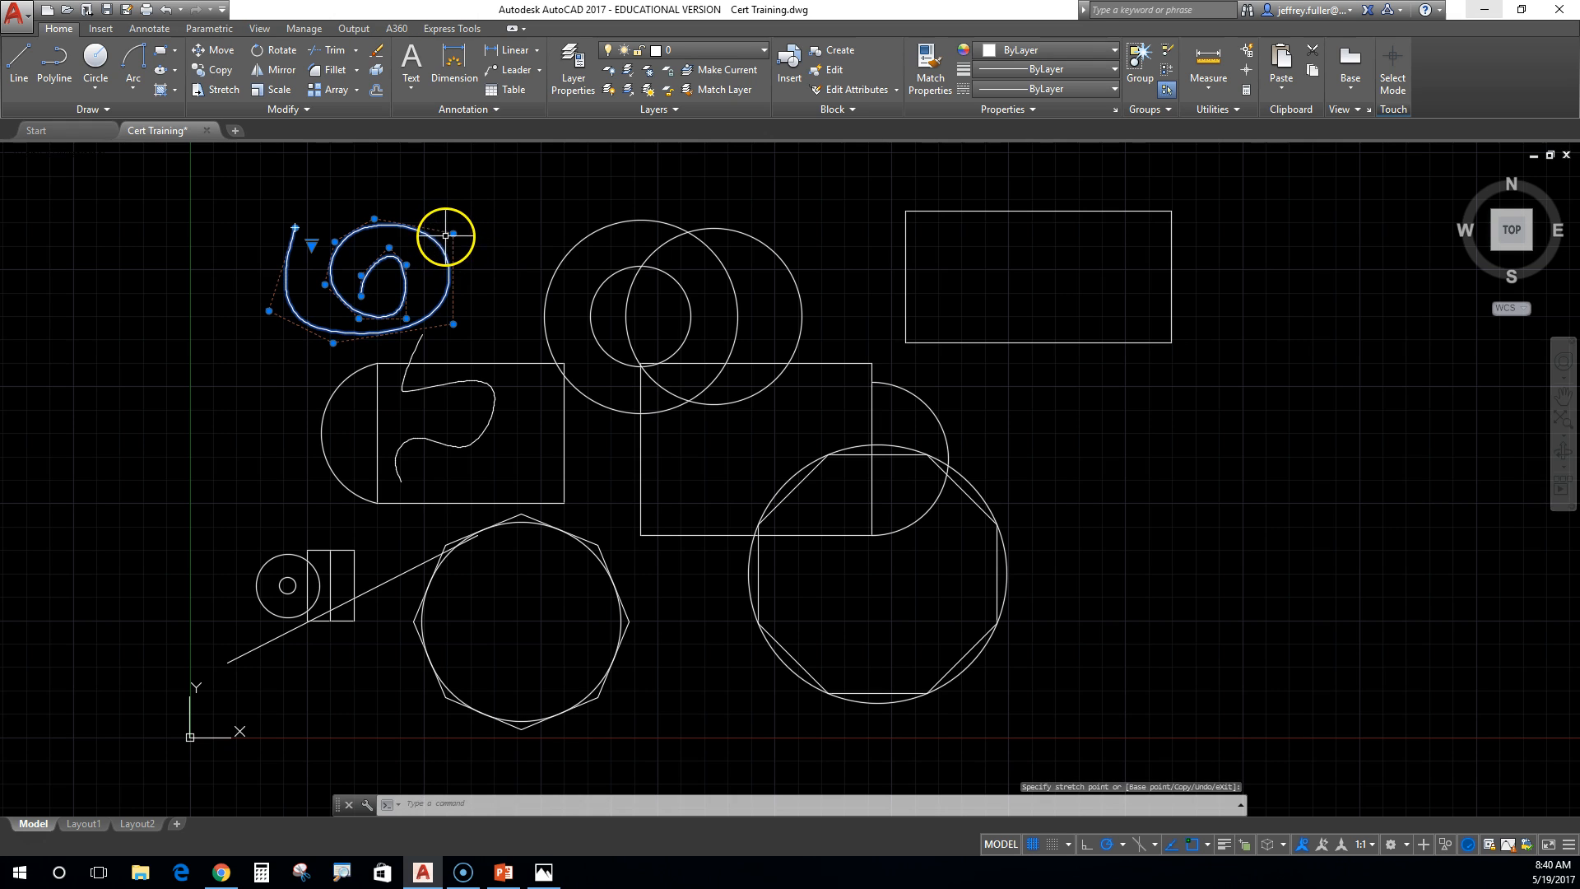
click(454, 234)
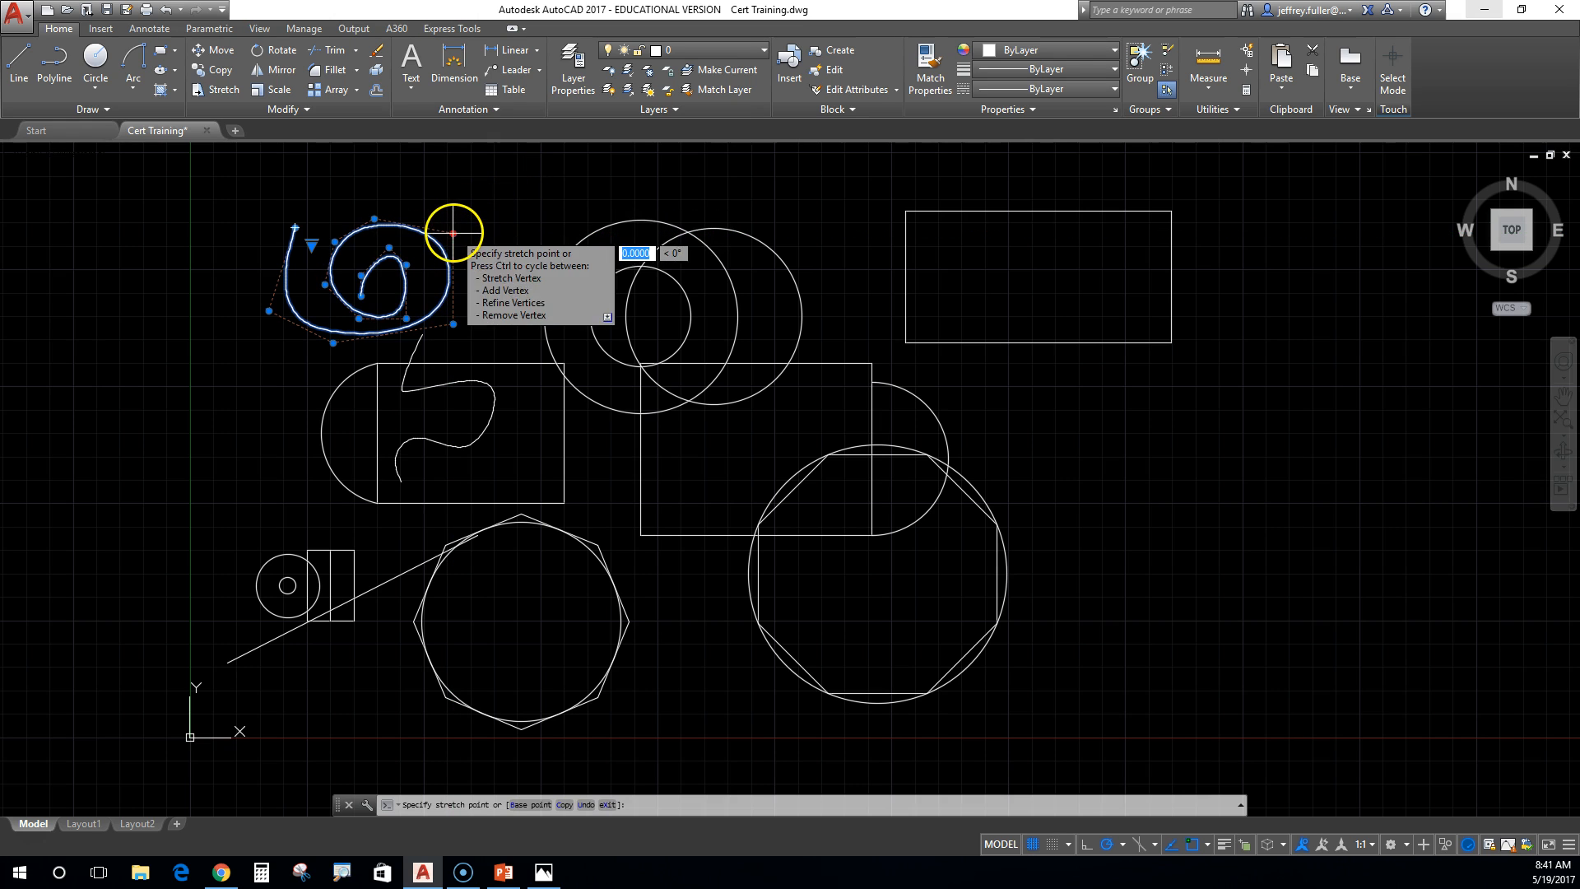
click(471, 199)
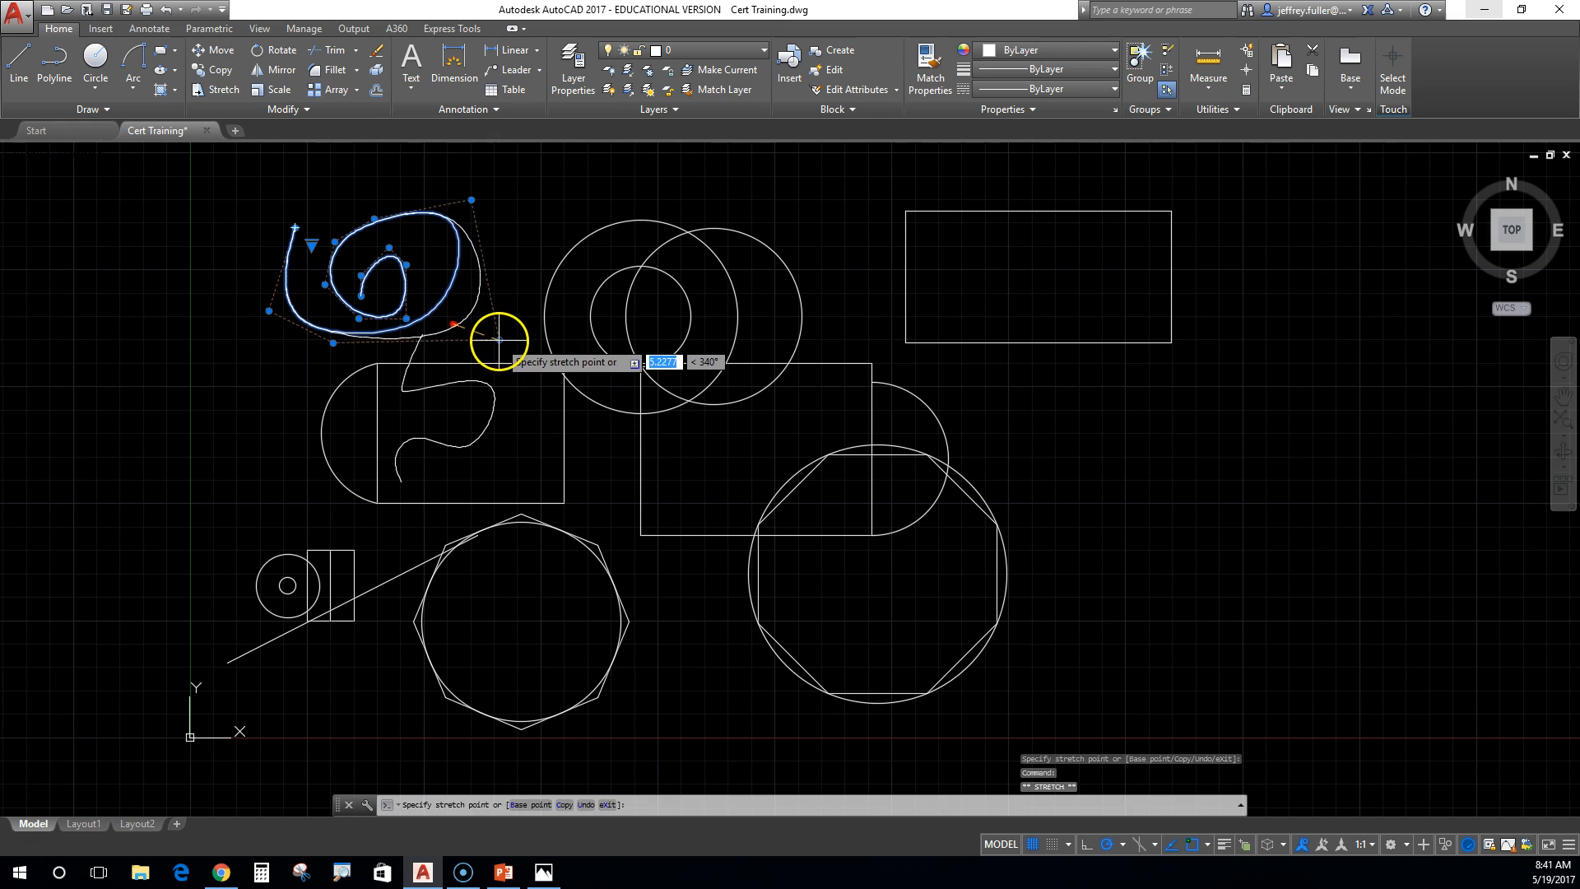
Move the spiral's inner control vertices to form a narrow slanted inner loop, and raise the curve's inner end straight up
click(390, 245)
click(418, 218)
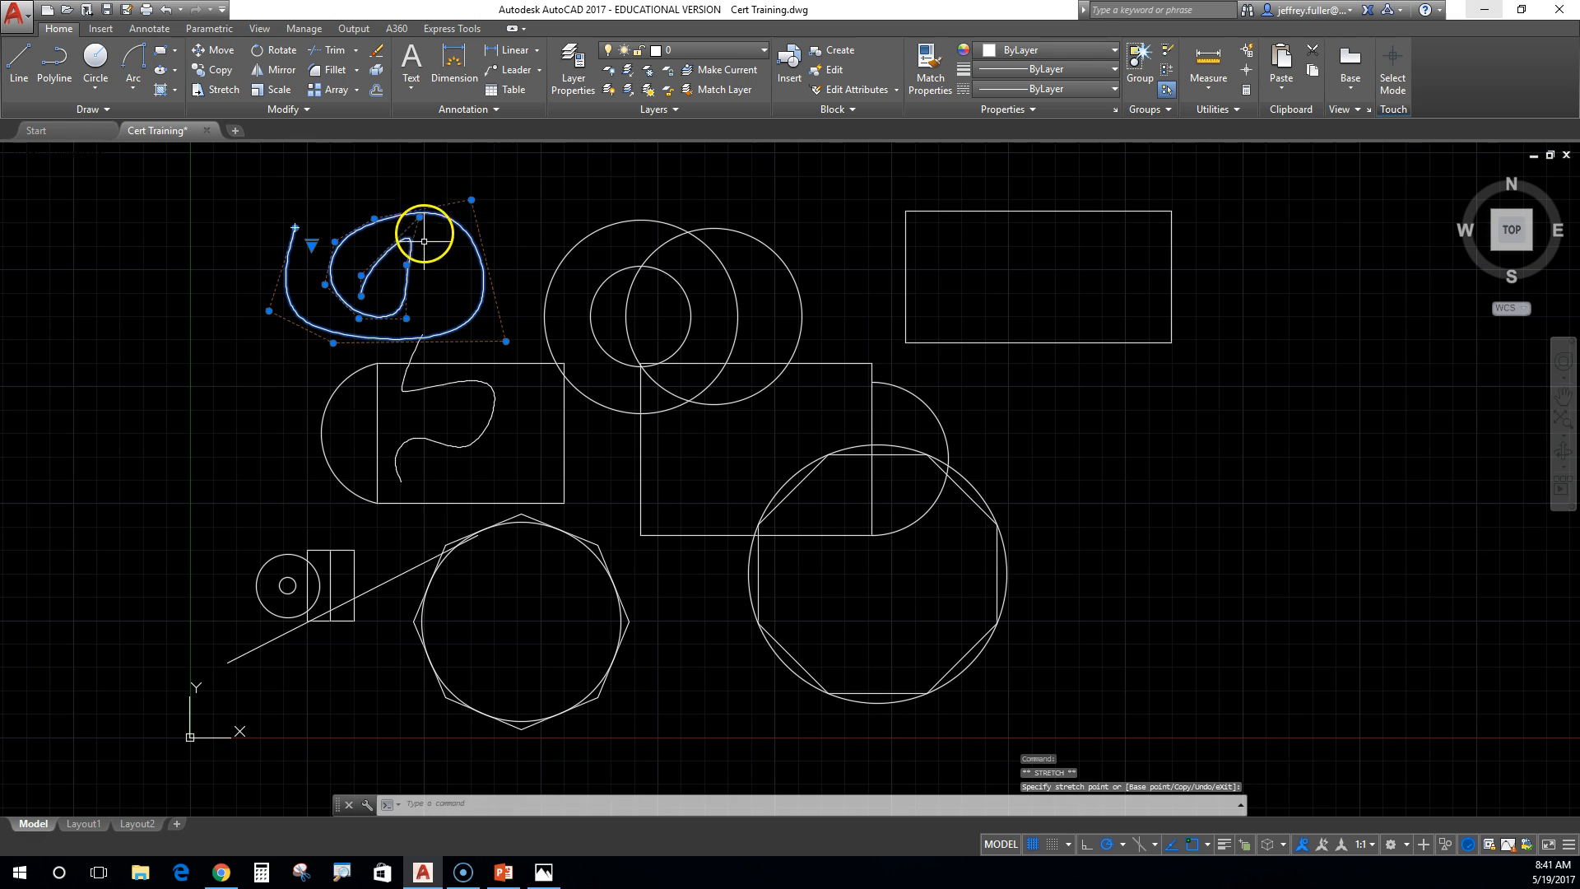
click(407, 264)
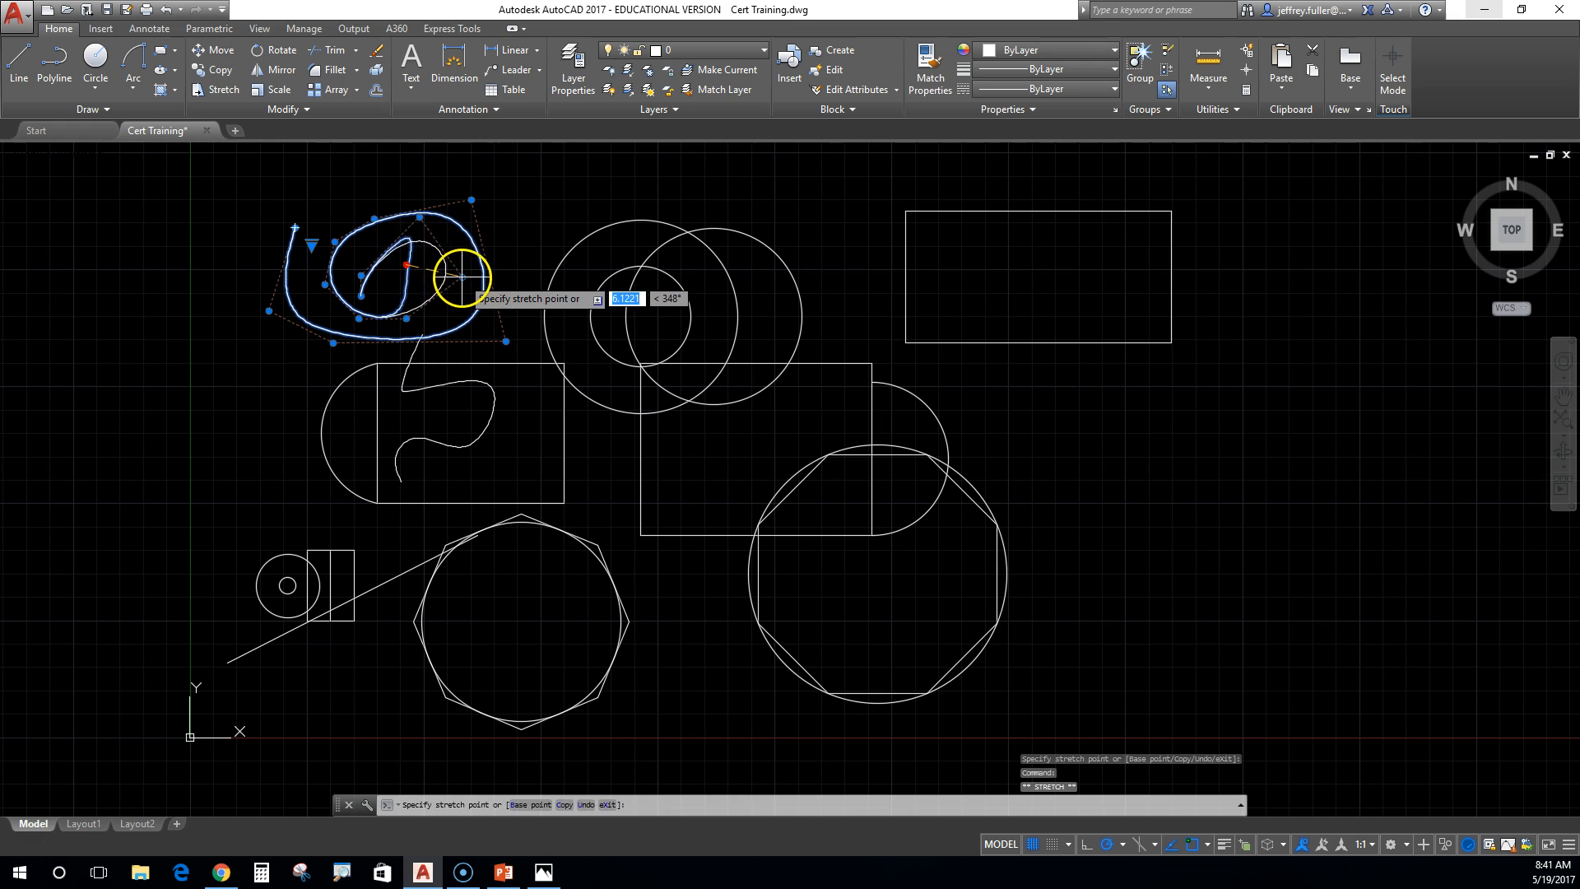
click(478, 284)
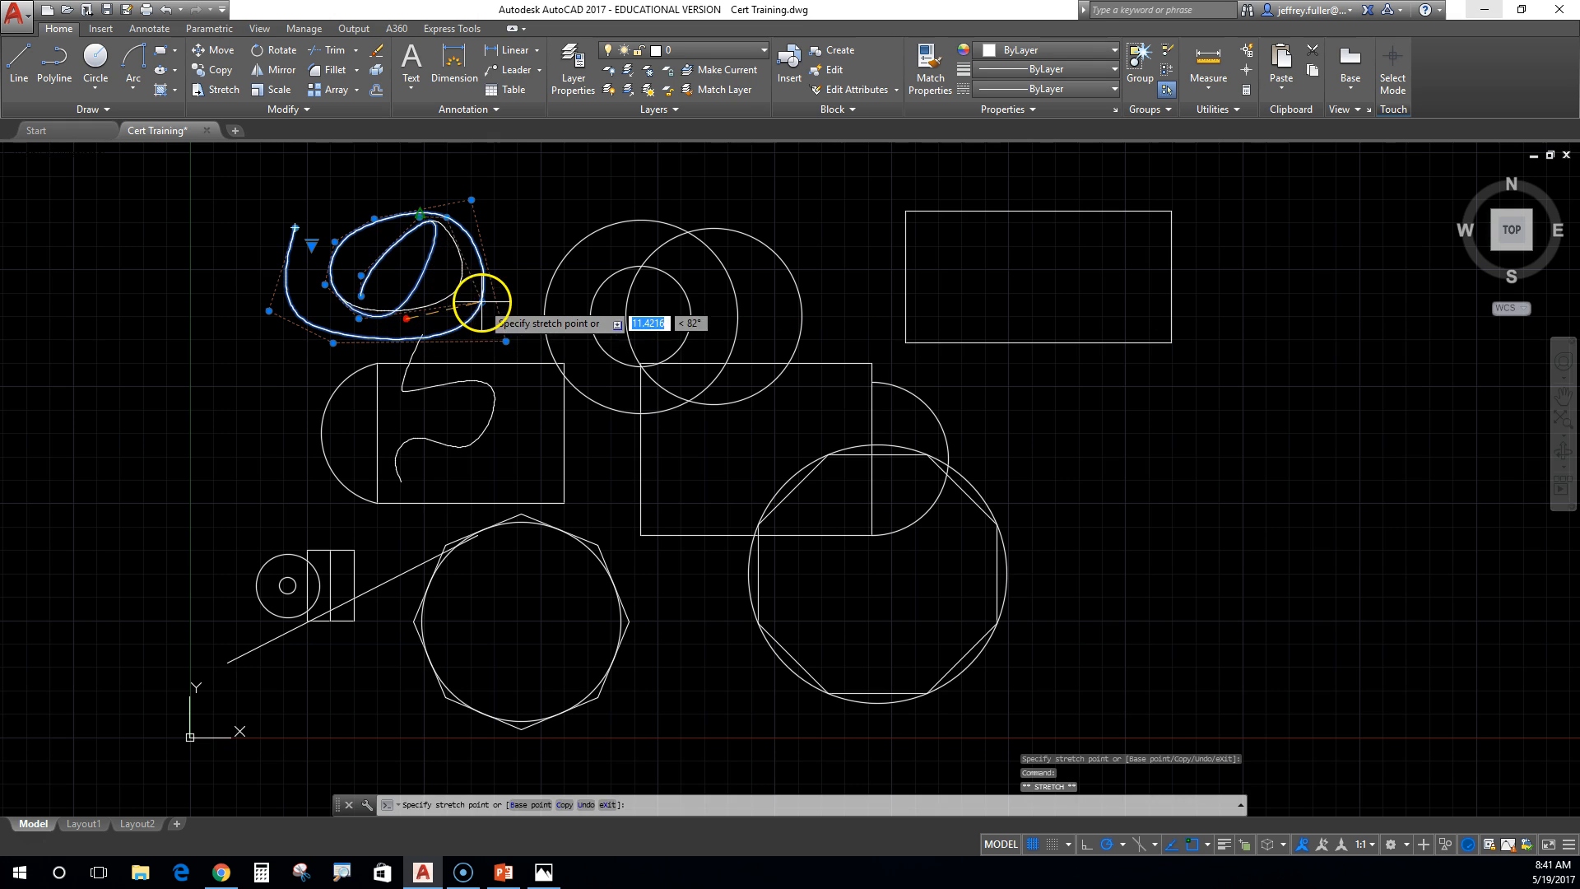
click(362, 295)
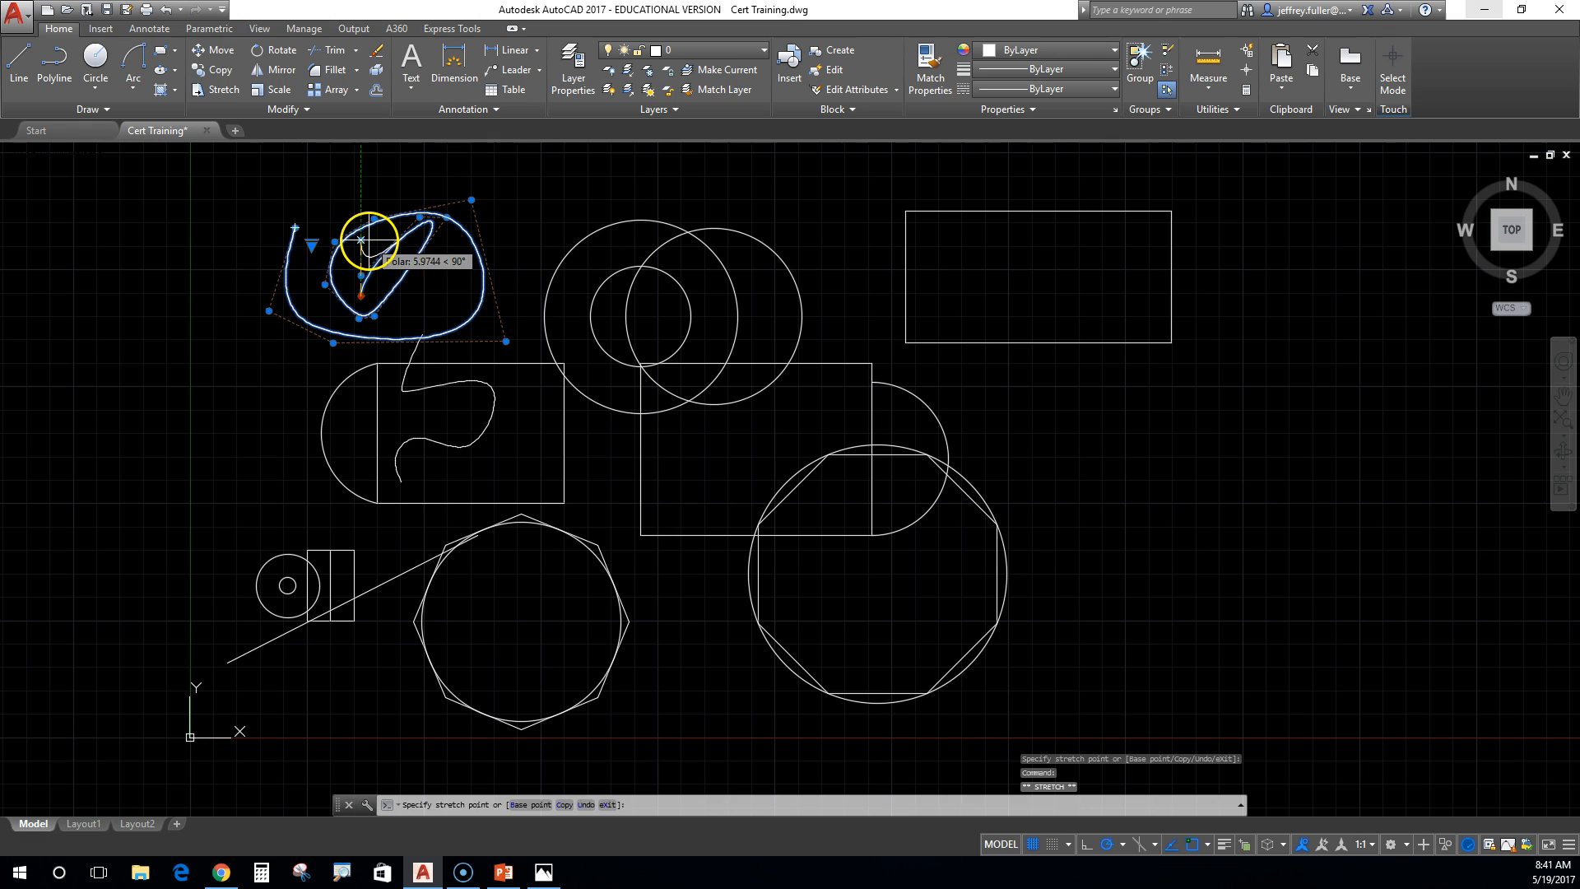
click(360, 239)
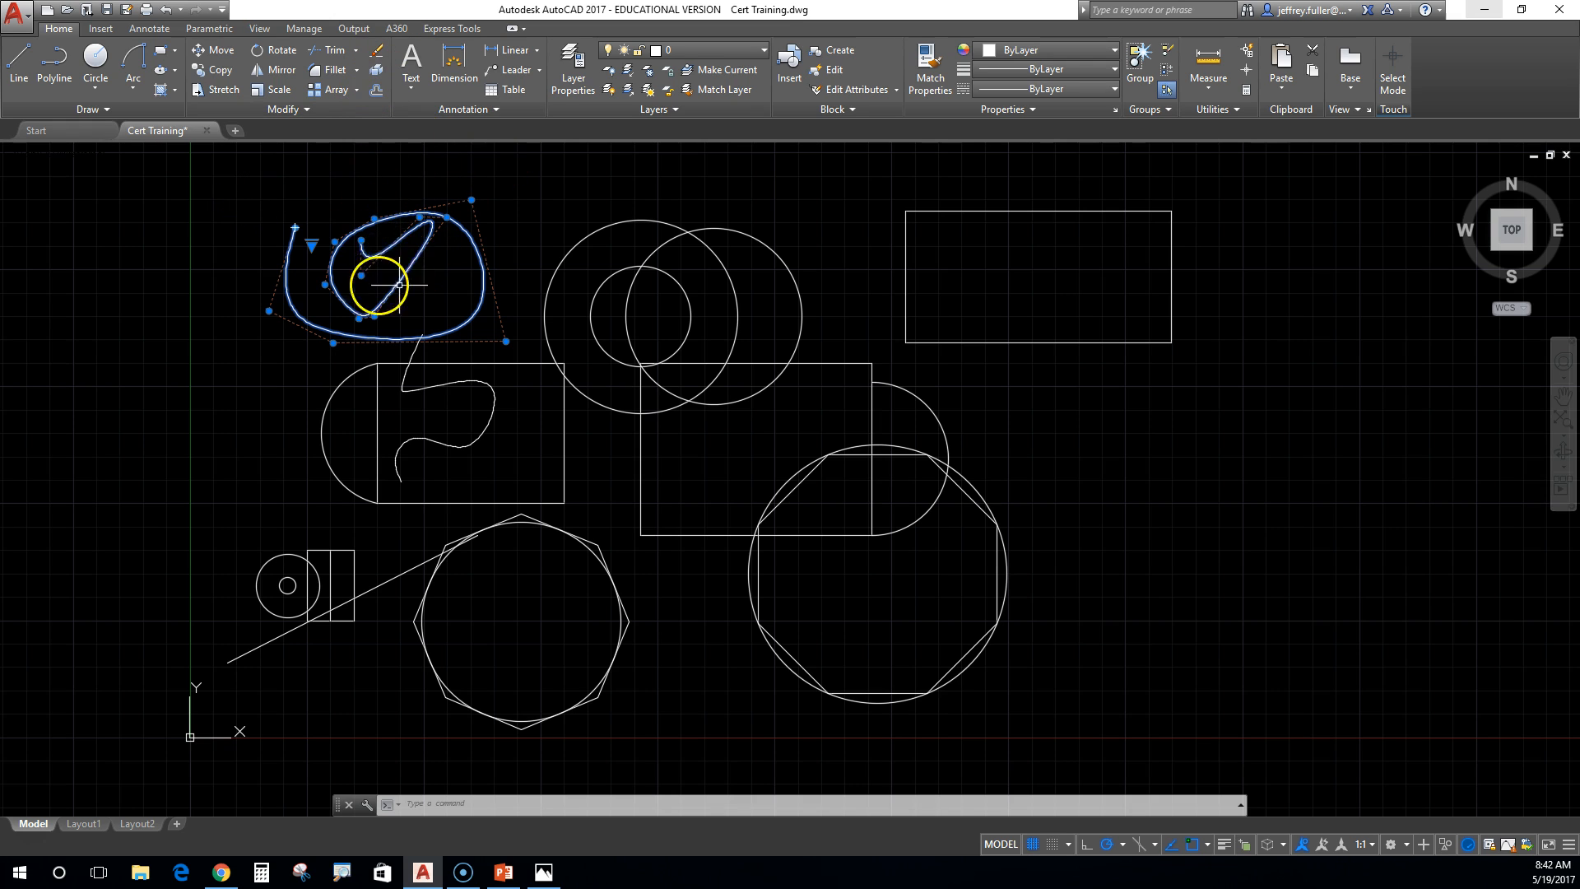
Try to explode the reshaped control-vertex spline, and select it again to check whether it is still one object
click(377, 69)
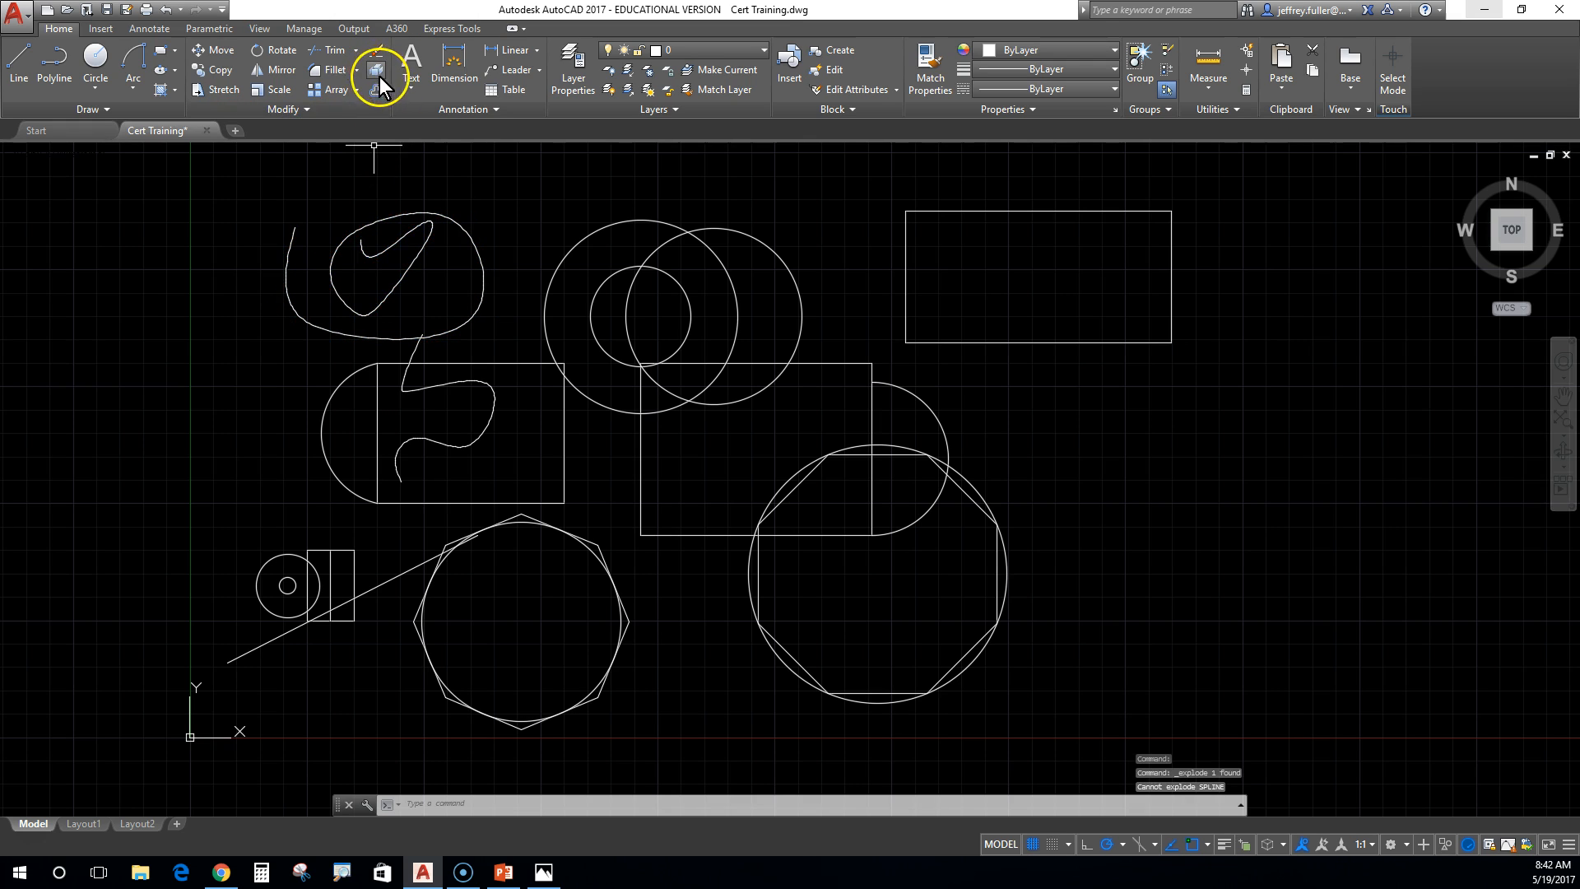
click(302, 316)
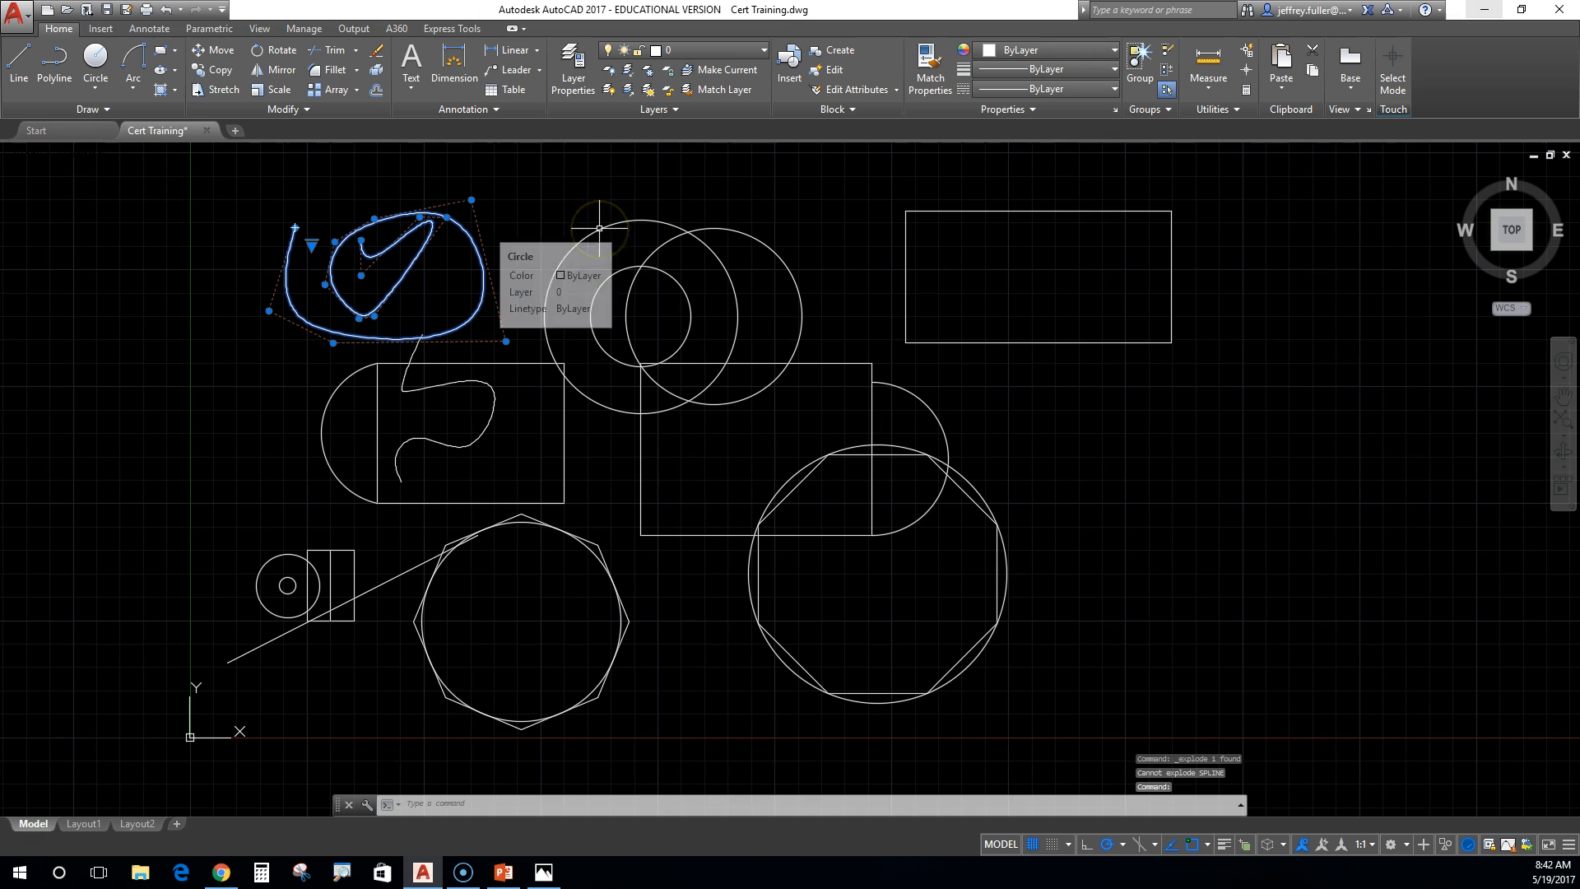